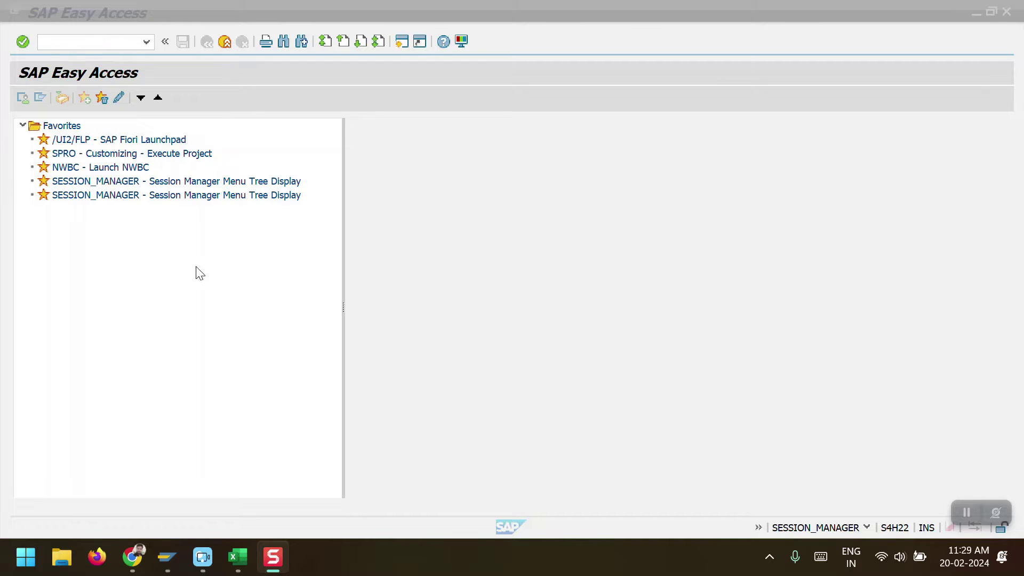
Step: Open transaction OB53 for chart of accounts 2000, check the retained earnings account assignment, and return to the start screen
click(75, 47)
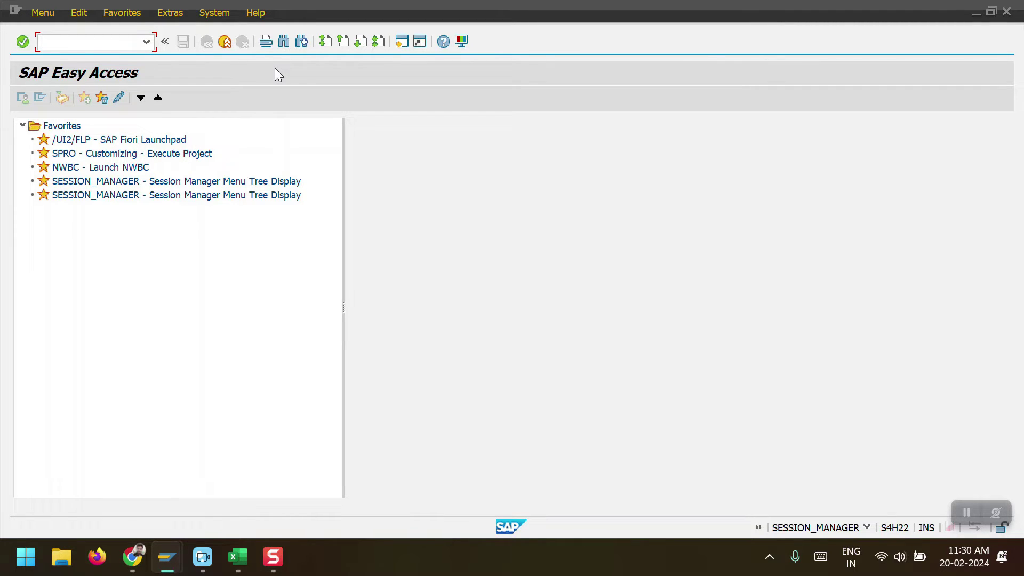
text(ob52)
key(Return)
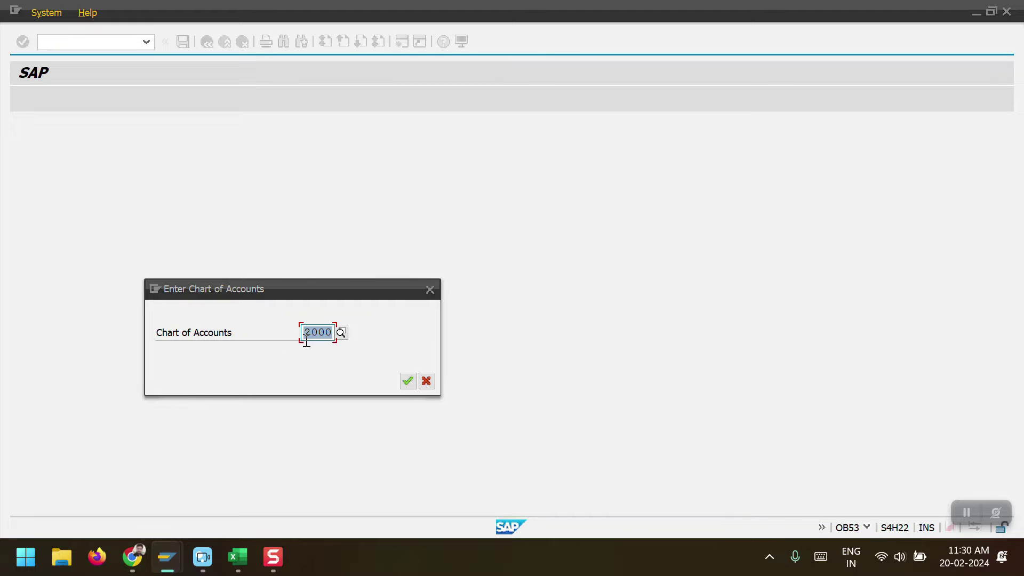
key(Return)
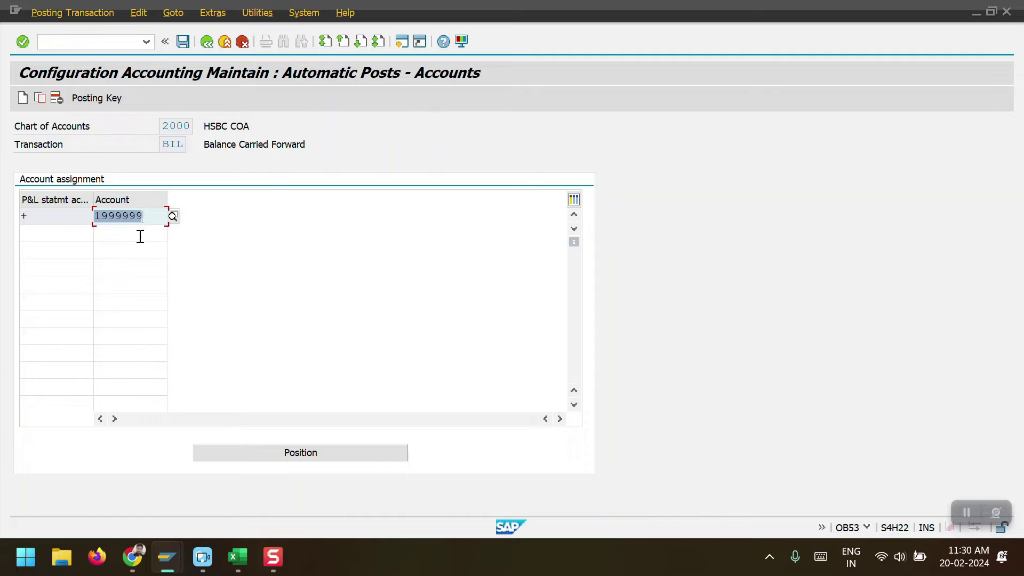
click(210, 43)
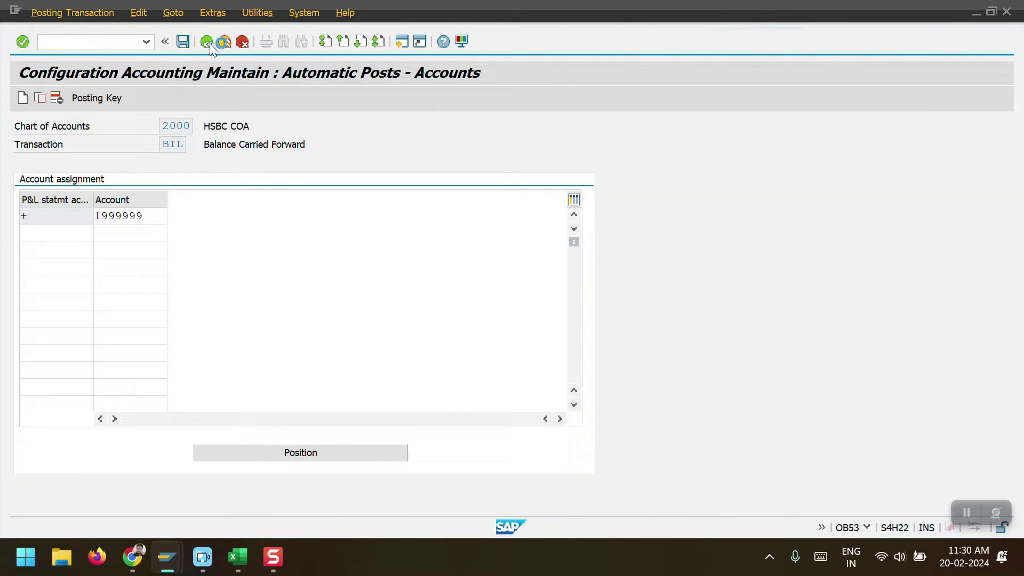
Step: Open the balance carryforward transaction FAGLGVTR and enter ledger 0L
click(115, 45)
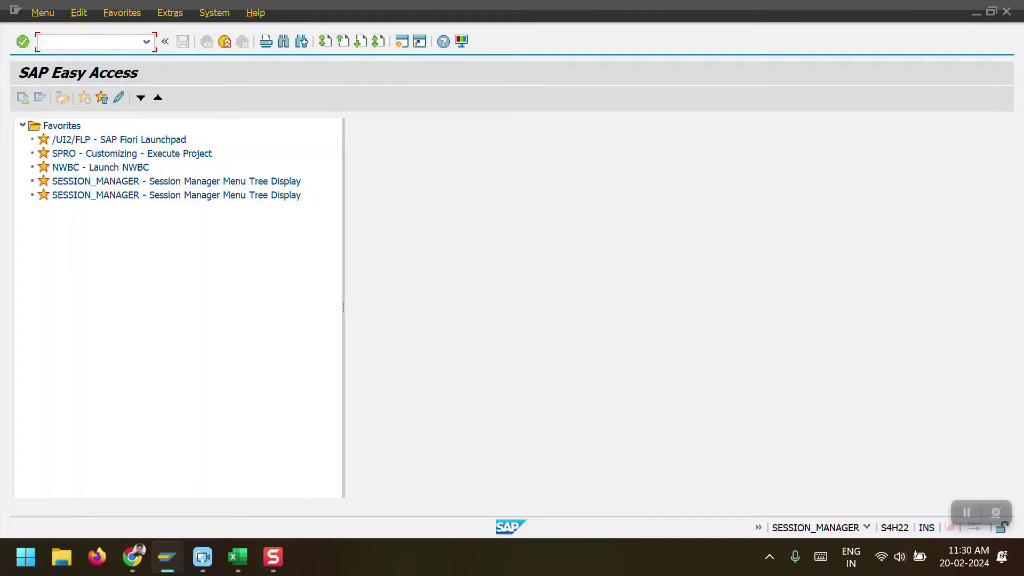
text(FAGLGVTR)
key(Return)
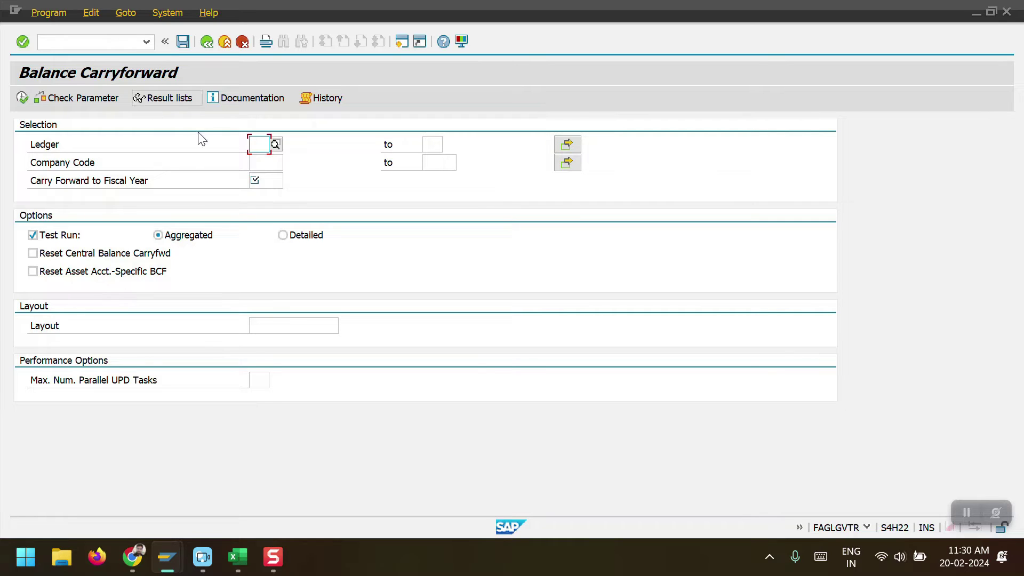
click(259, 145)
text(0L)
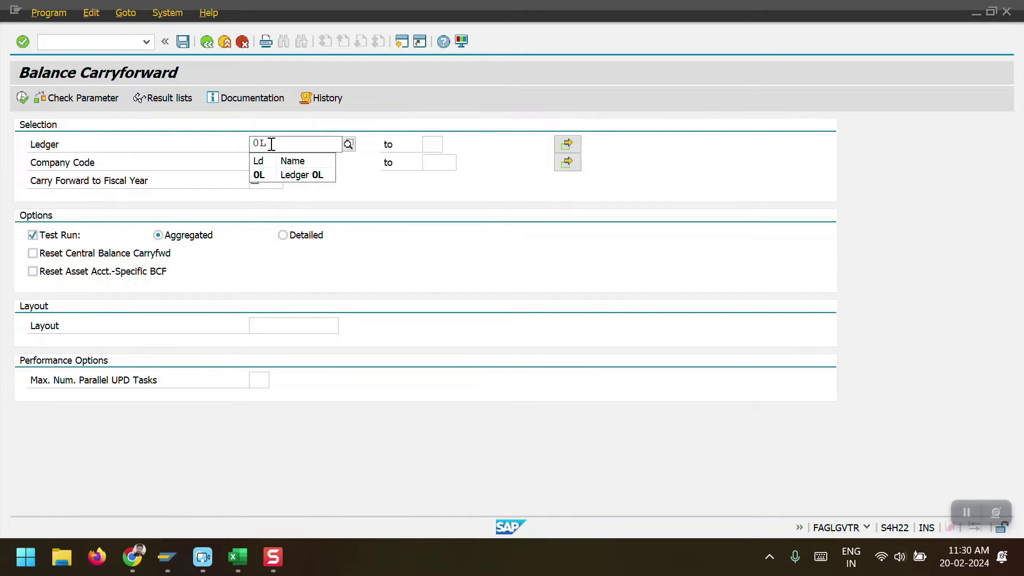
click(299, 175)
Step: Set the company code range to 2000 through 2001 and the carryforward fiscal year to 2024
click(260, 164)
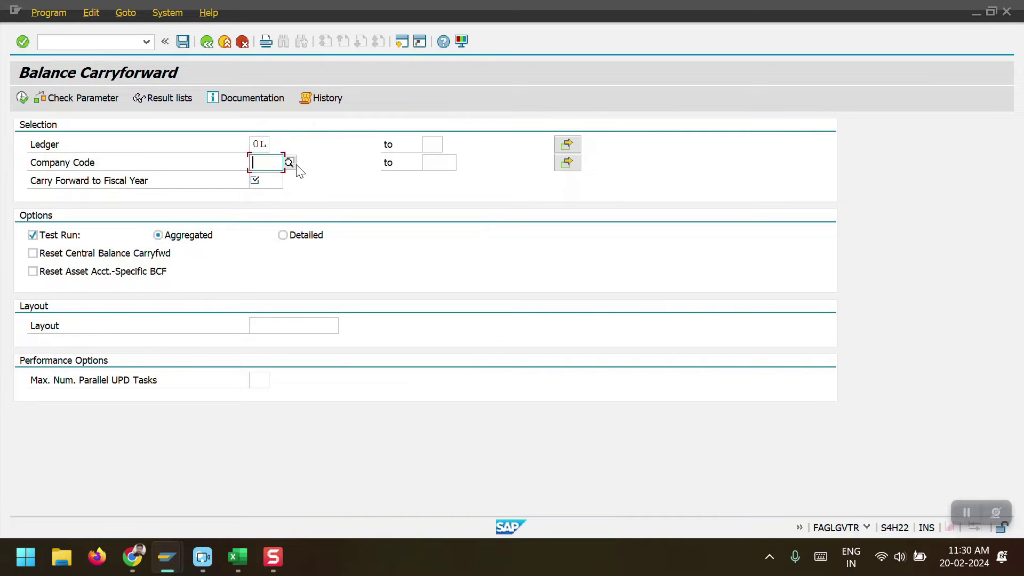
text(2000)
key(Tab)
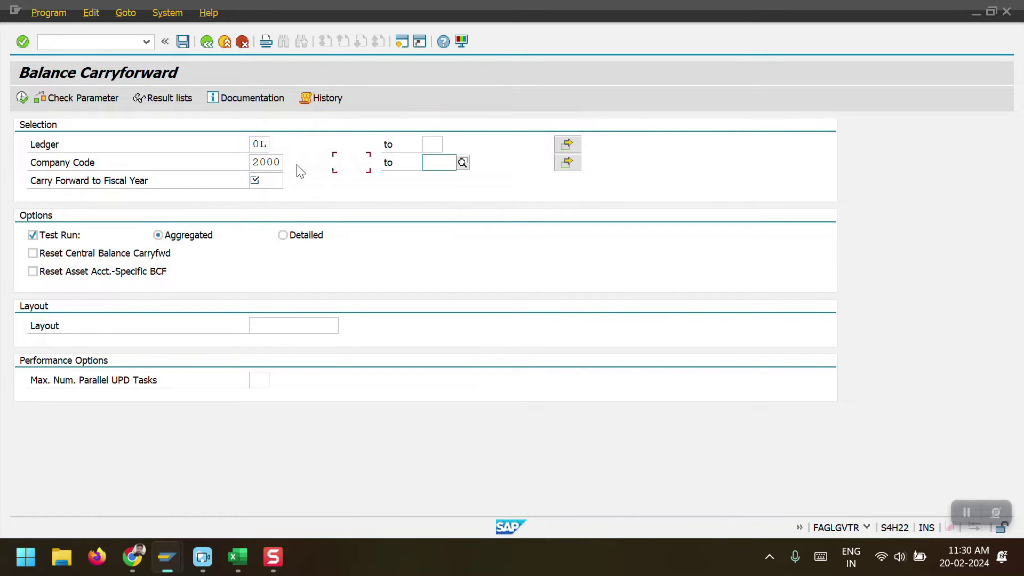
text(2001)
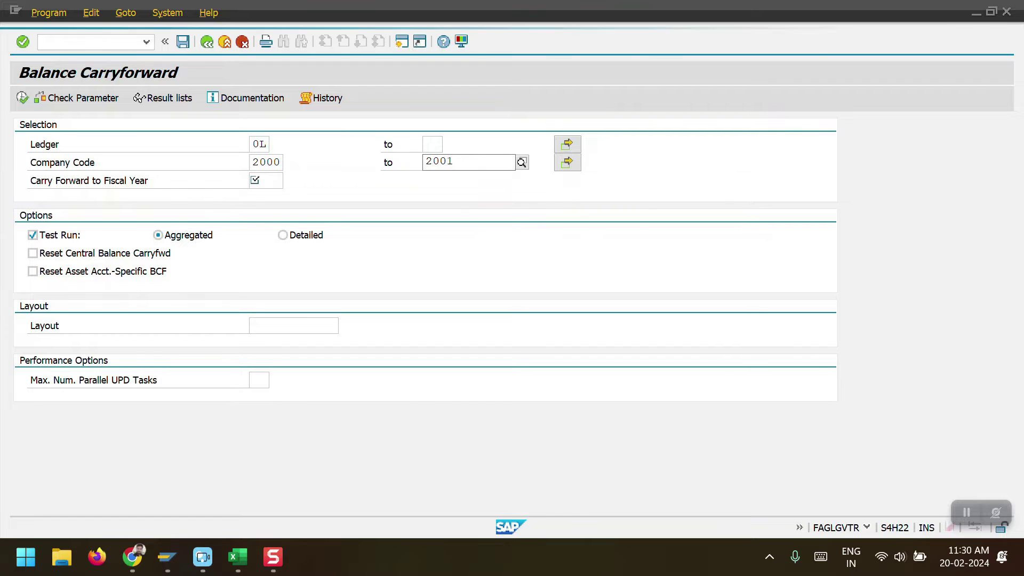
click(443, 195)
click(271, 184)
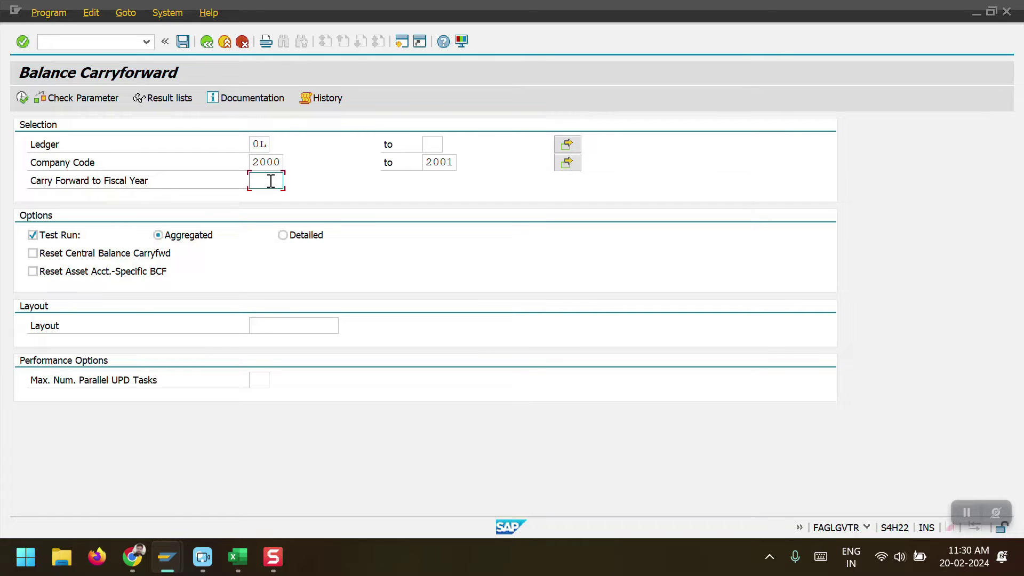
text(2024)
Step: Execute the aggregated test run, review its balance list, and return to the selection screen
click(21, 98)
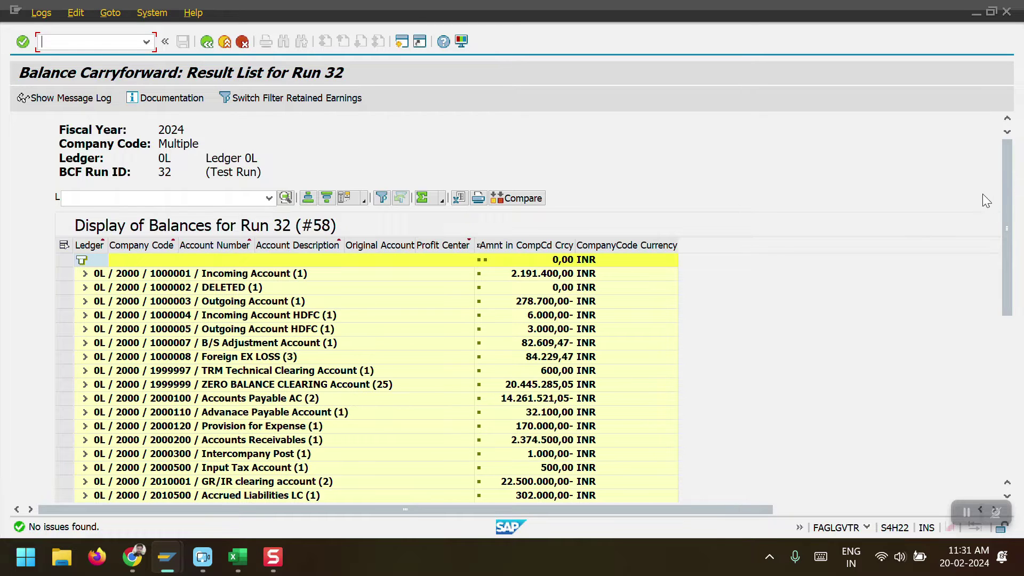
scroll(1023, 179, down, 8)
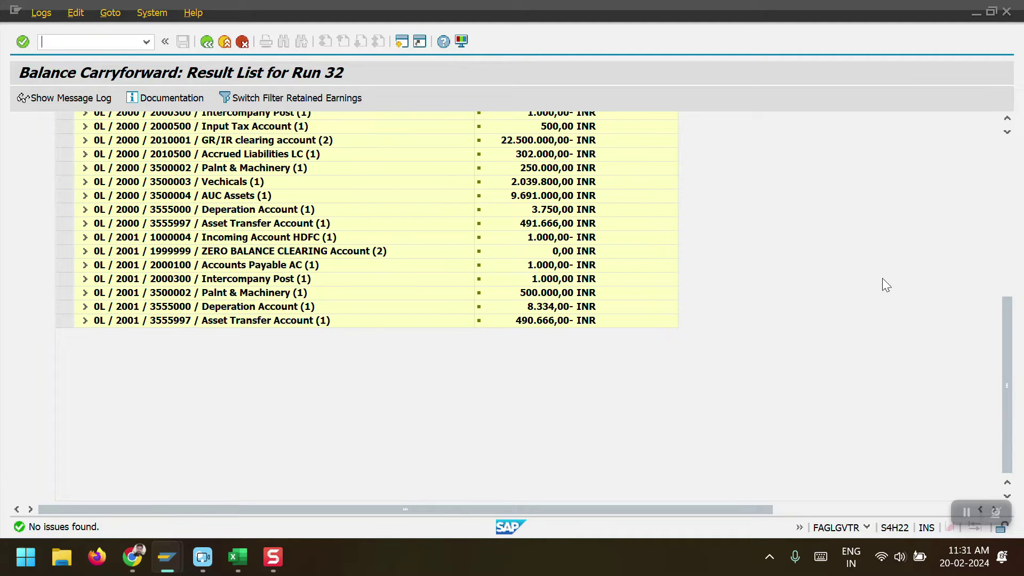
drag(1008, 380, 999, 174)
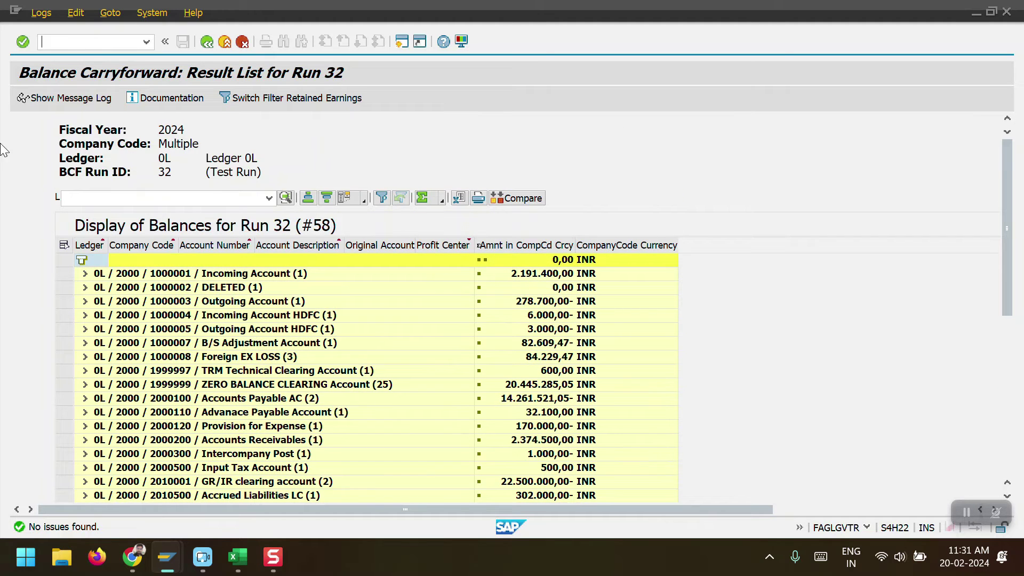
click(207, 42)
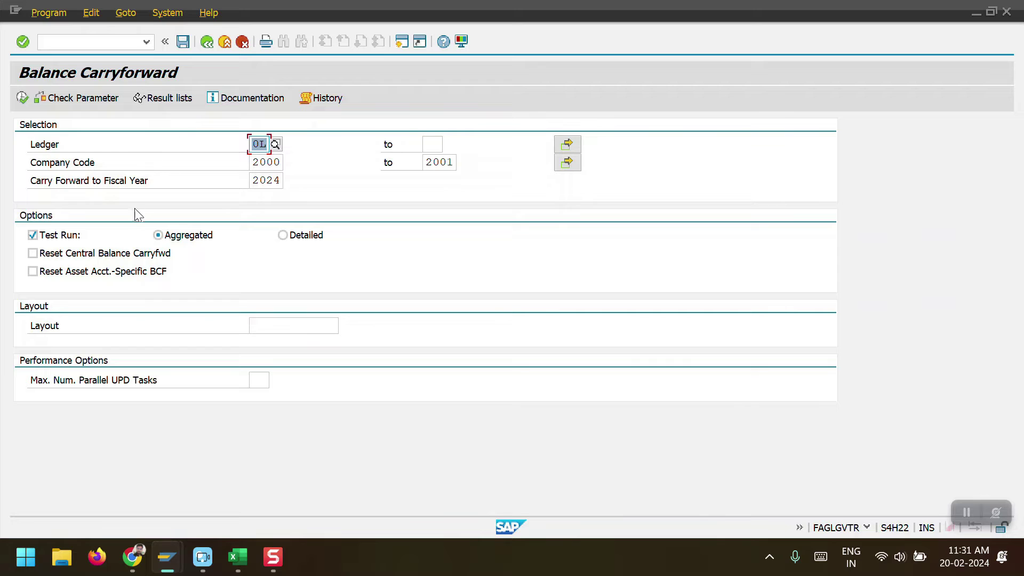
Step: Switch the test run to Detailed, execute it, and review the resulting balance list
click(284, 238)
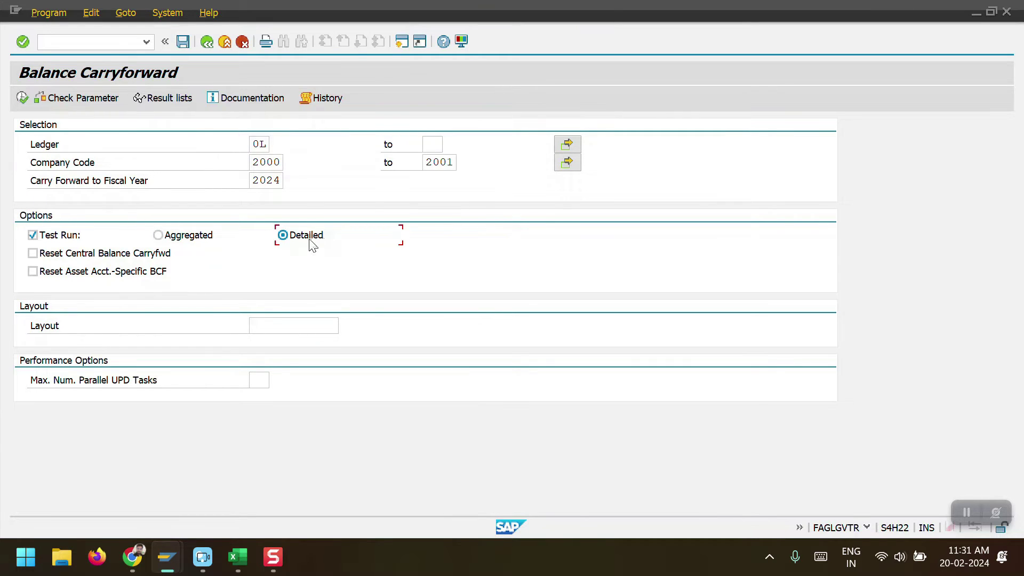
click(24, 98)
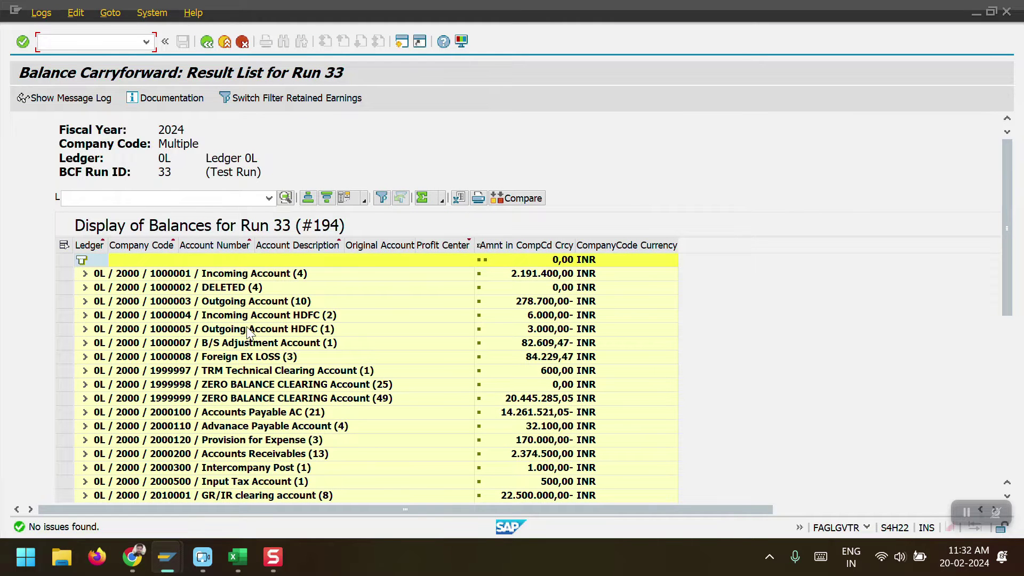
drag(1019, 148, 1019, 368)
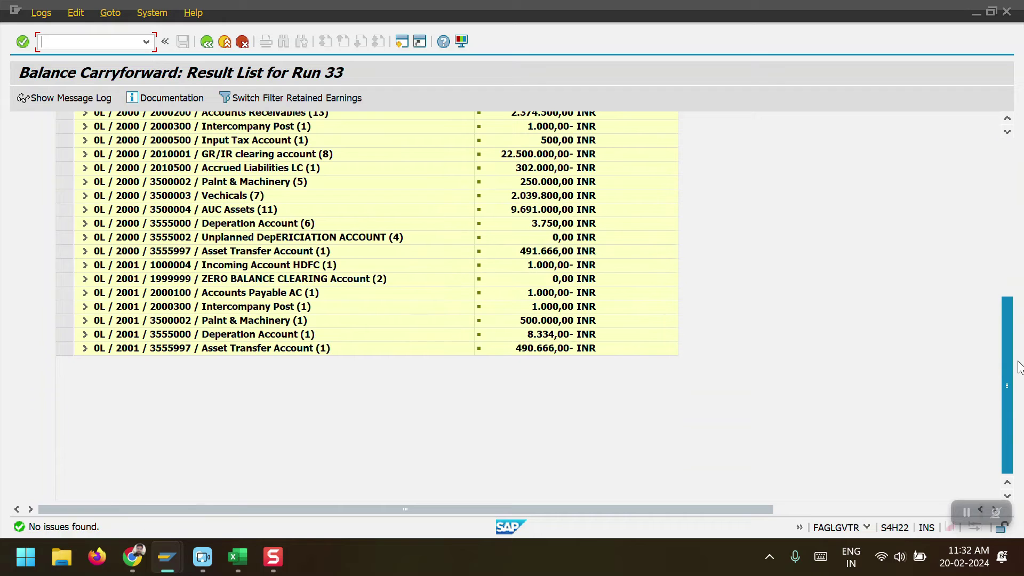
drag(1022, 316, 1022, 158)
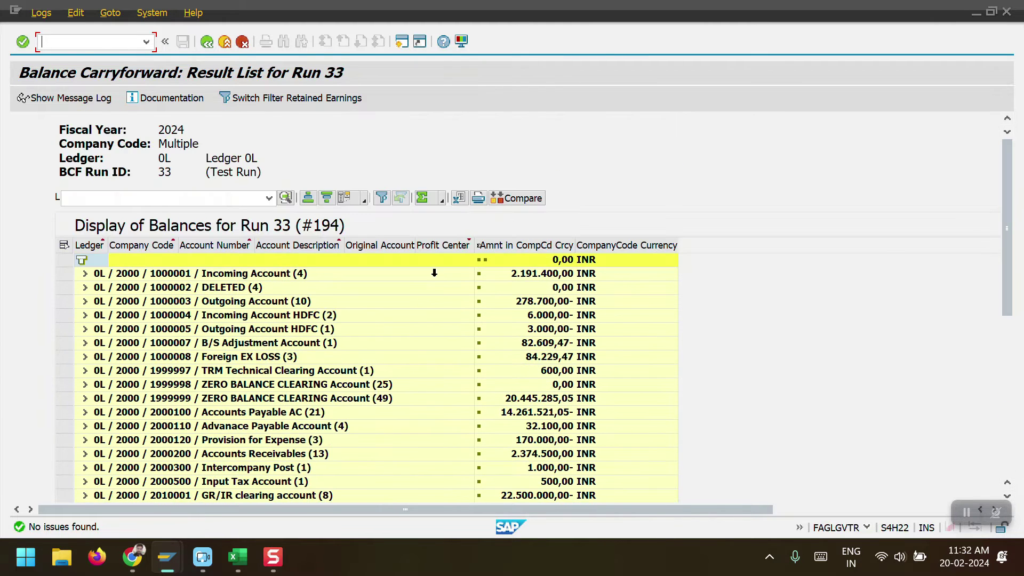
Step: Expand company code 2000's Incoming Account to examine its profit center breakdown, then return to the selection screen
click(85, 274)
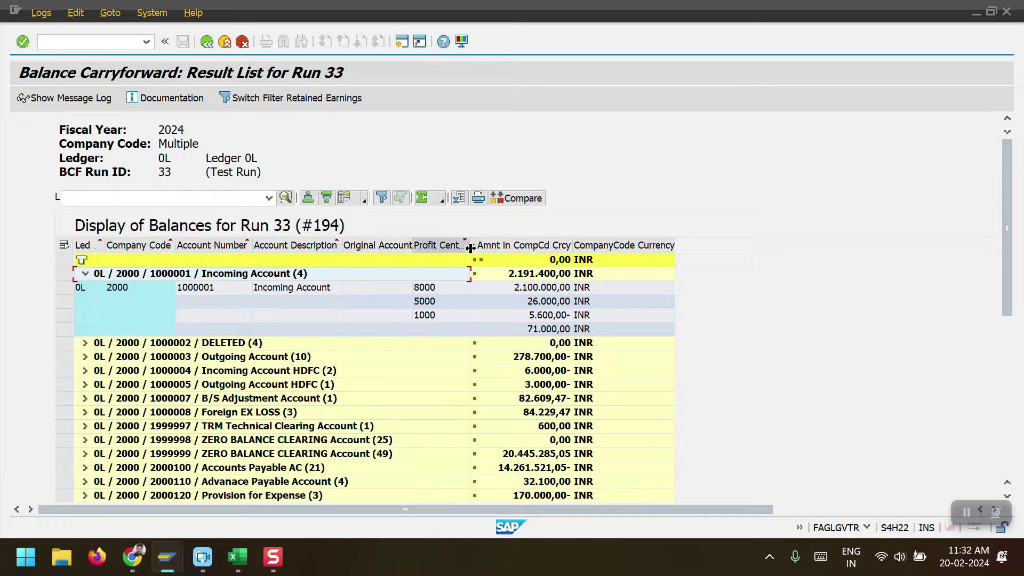
click(439, 245)
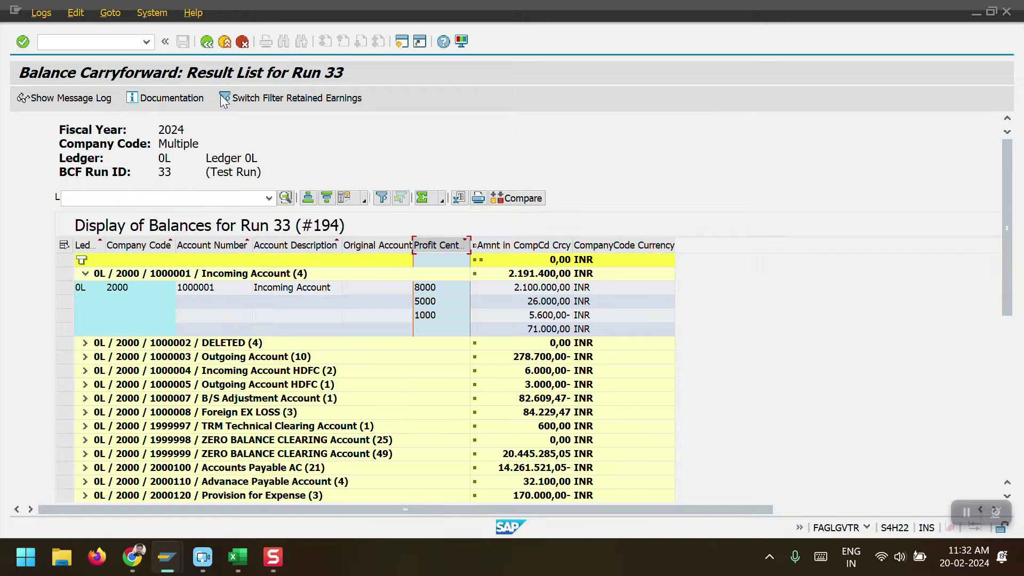
click(205, 43)
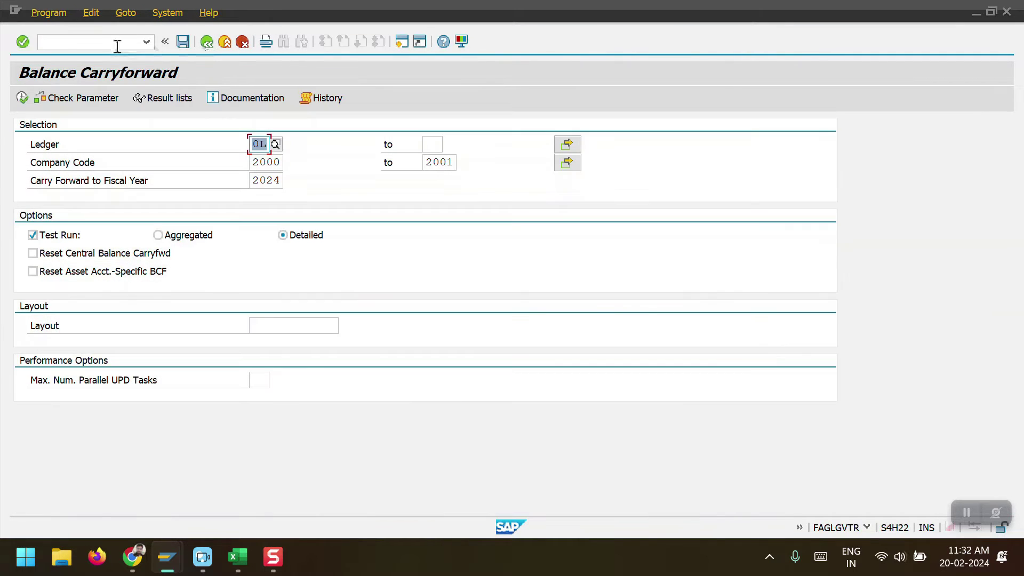
Step: Clear the upper company code limit, turn off Test Run, and execute the balance carryforward as an update run
click(111, 45)
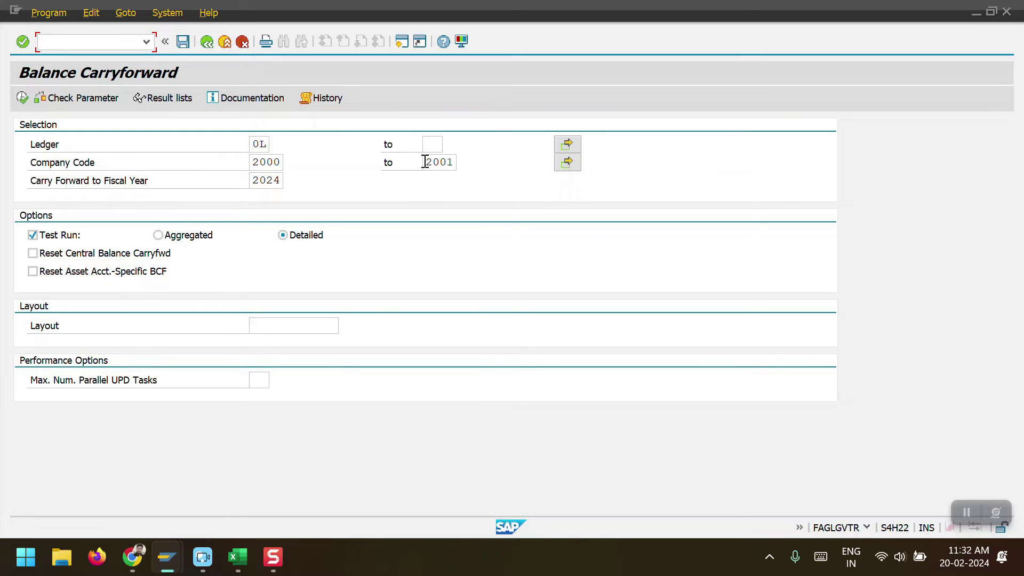
drag(425, 162, 447, 163)
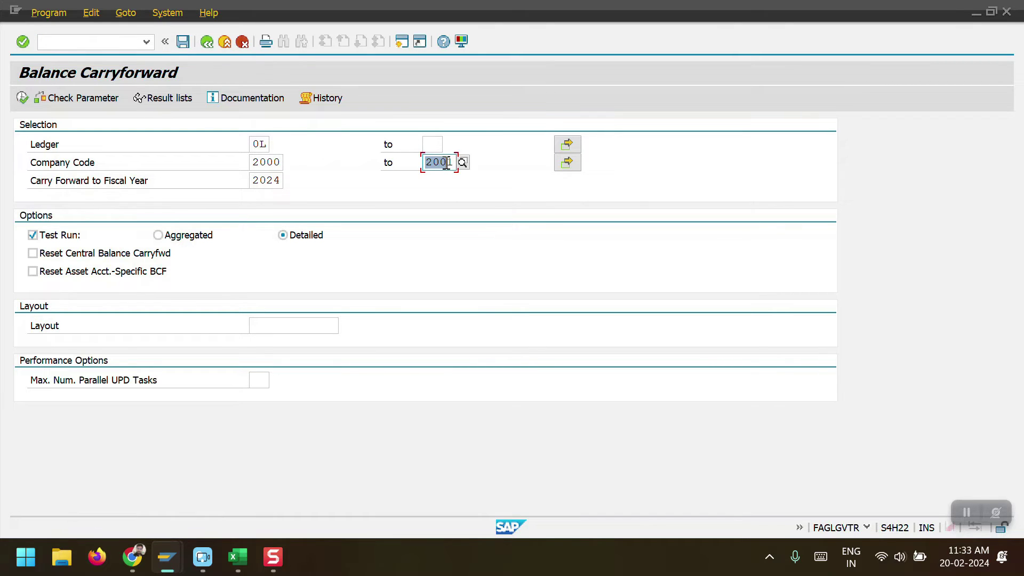
key(Delete)
click(61, 239)
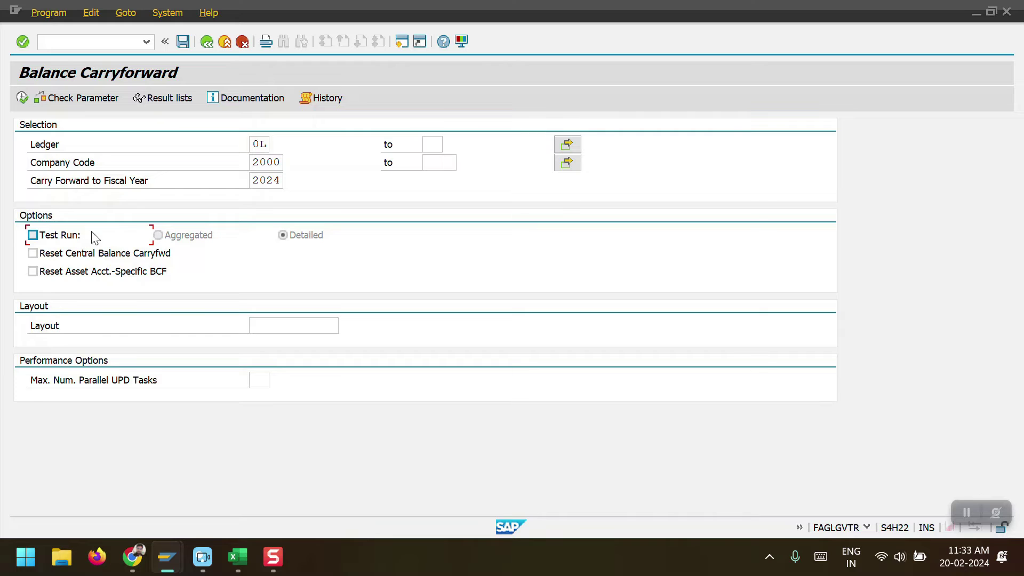
click(21, 99)
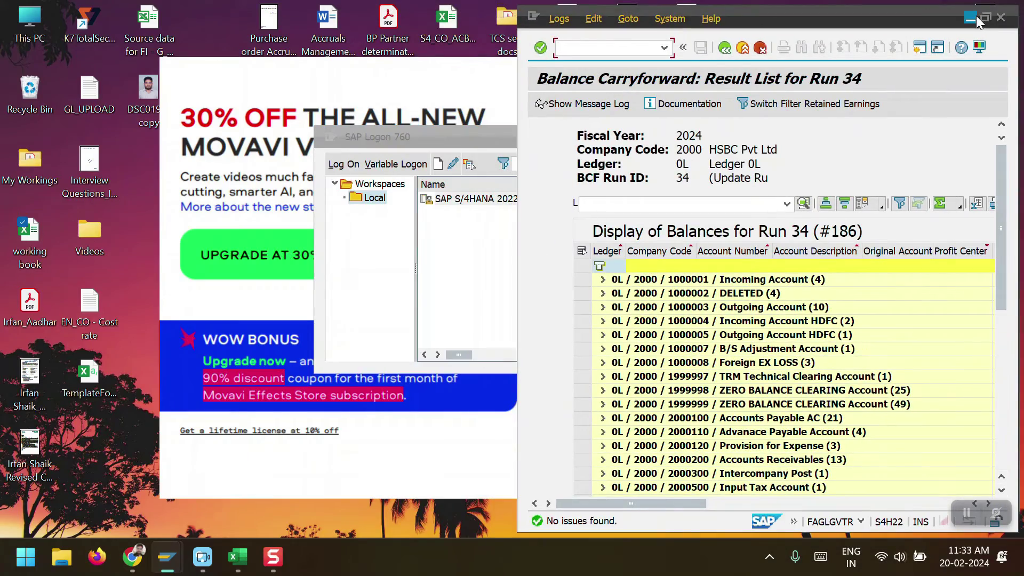
Step: Maximize the results window, review the update run's balance list, and return to the selection screen
key(super+Left)
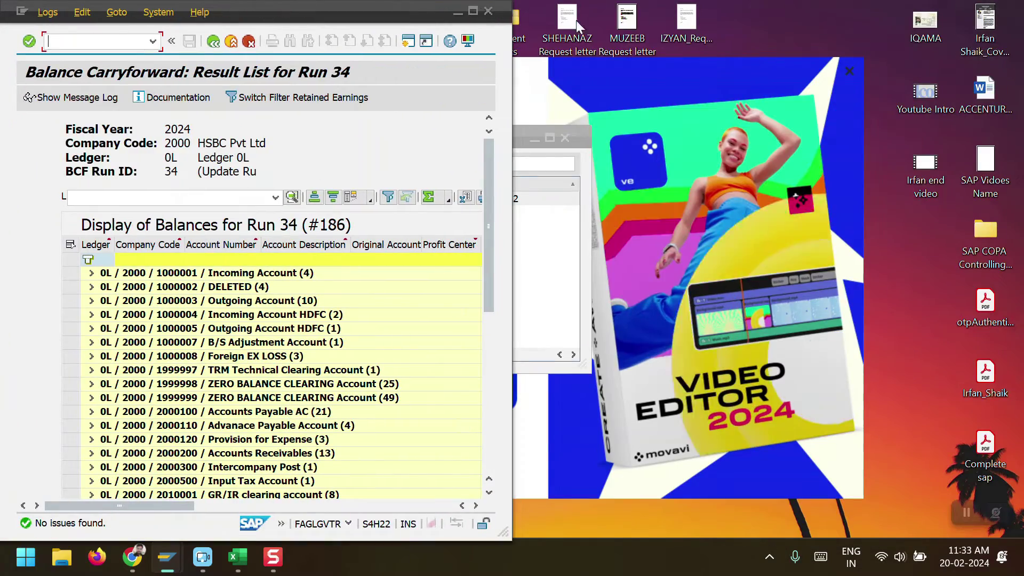
double_click(476, 8)
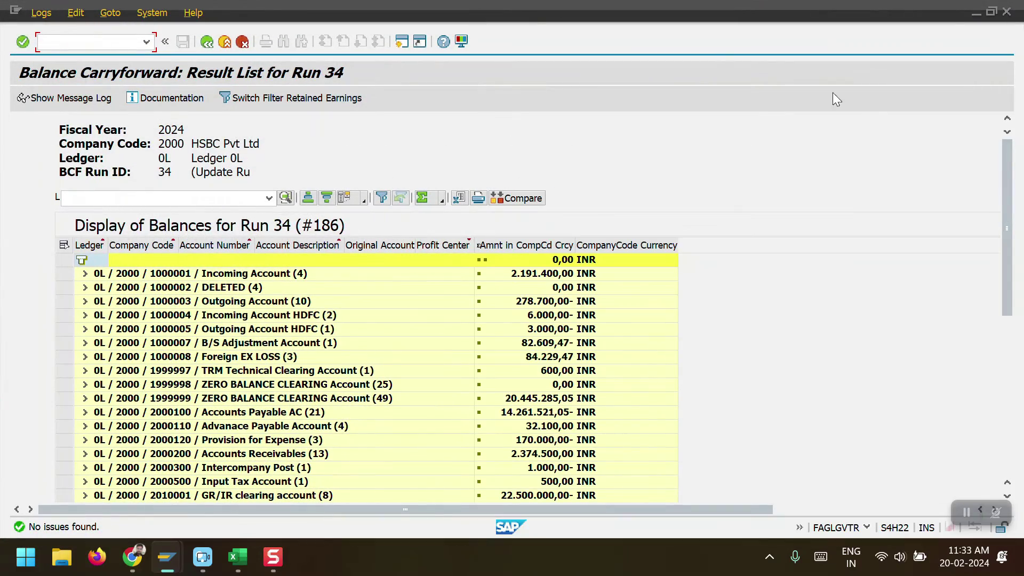
scroll(1007, 240, down, 5)
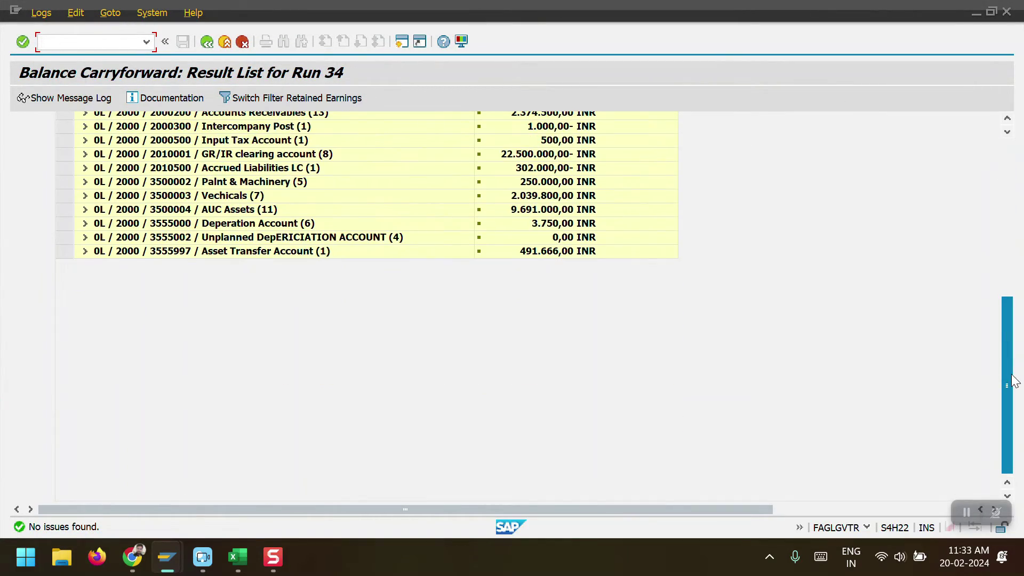
scroll(322, 266, up, 5)
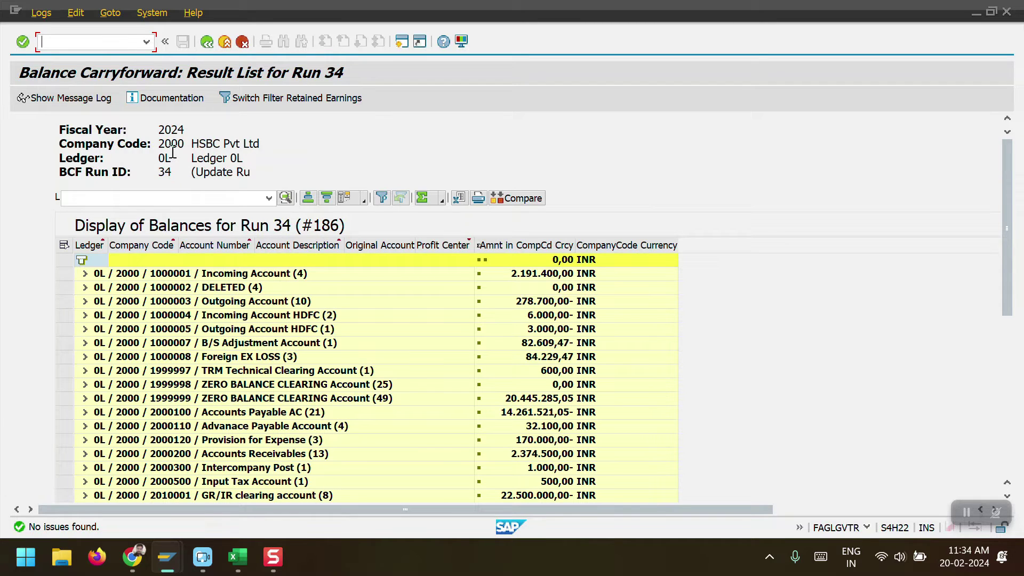
click(247, 312)
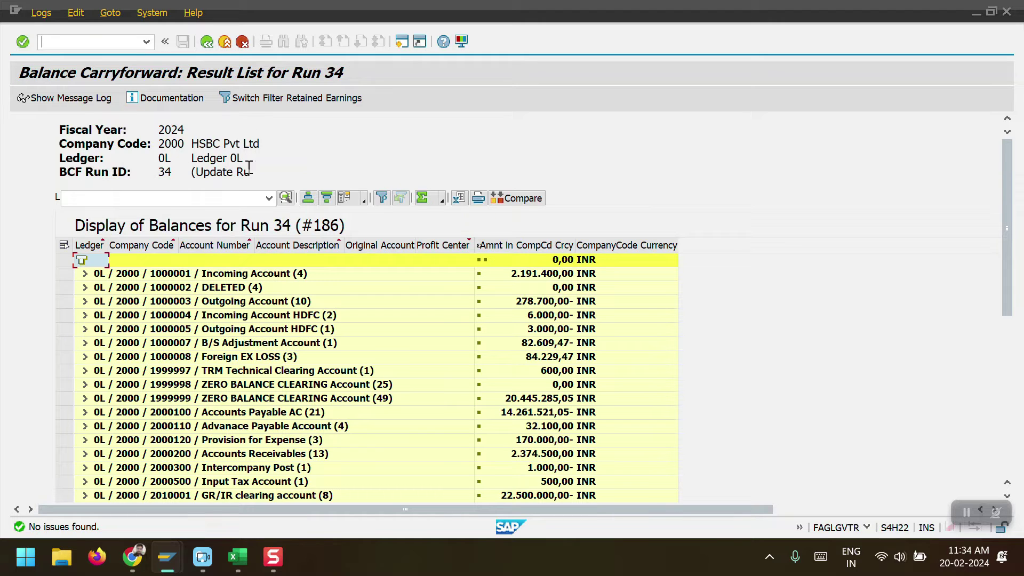
click(206, 43)
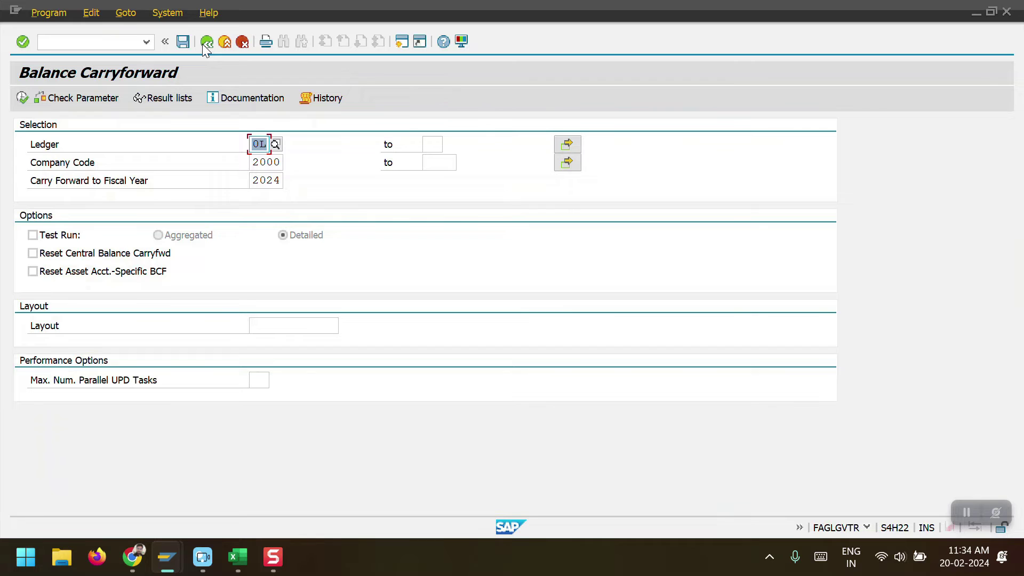
Step: Leave the balance carryforward transaction and launch the SAP Fiori Launchpad with /N/UI2/FLP
click(206, 43)
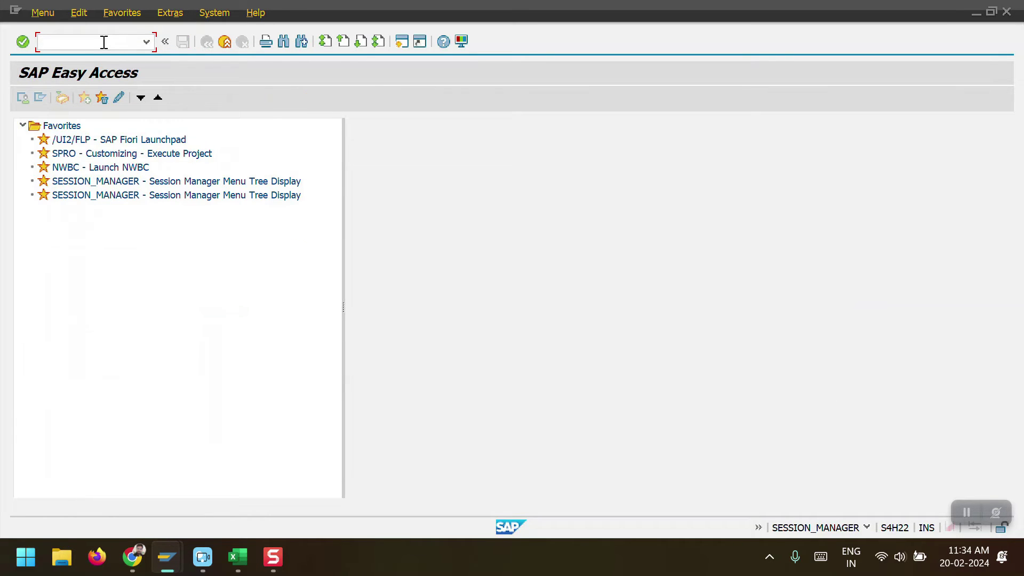
text(/N/UI2/FLP)
key(Return)
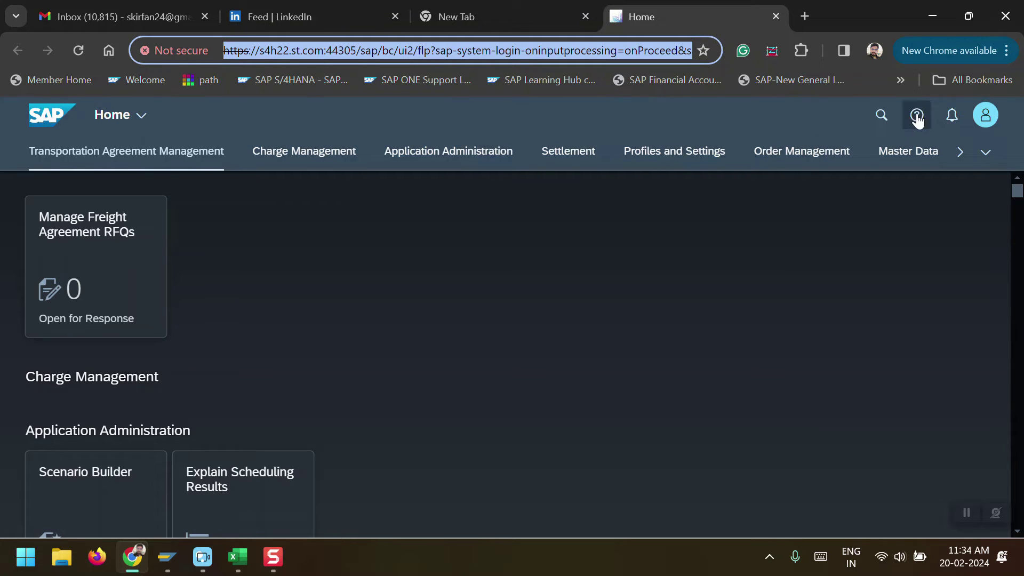
Step: Search the Fiori Launchpad for "general ledger jobs"
click(881, 120)
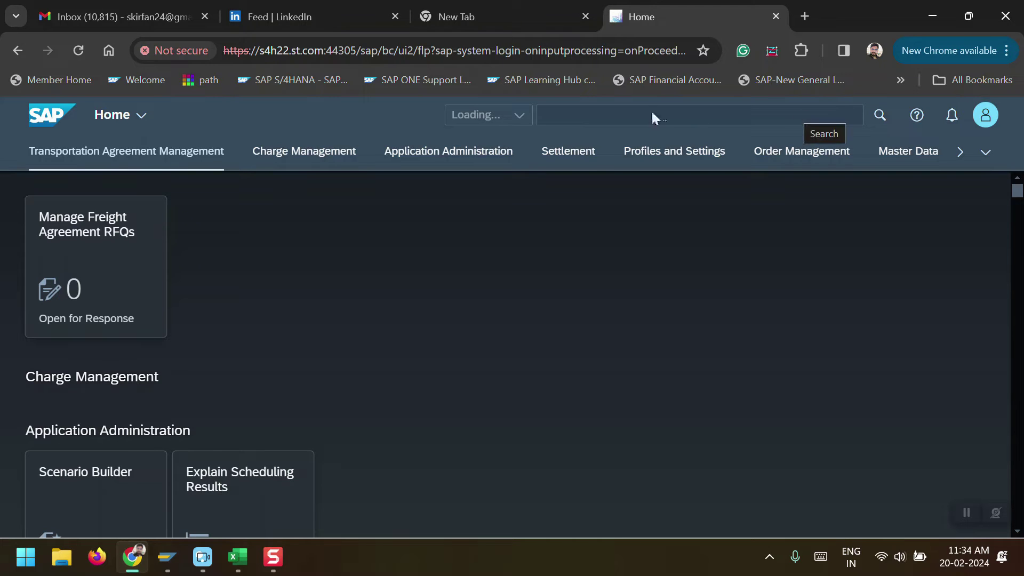
text(GEN)
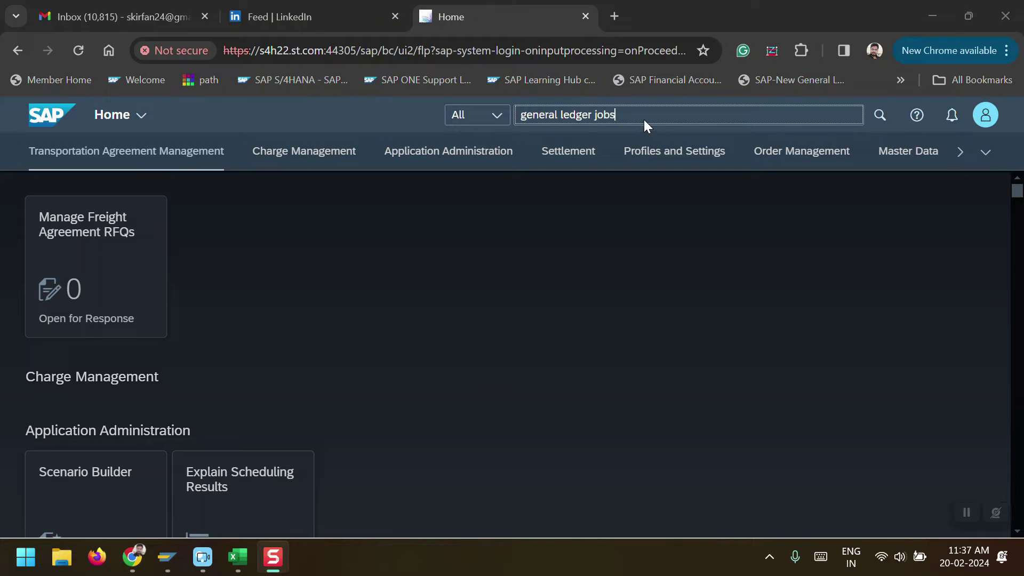
click(879, 115)
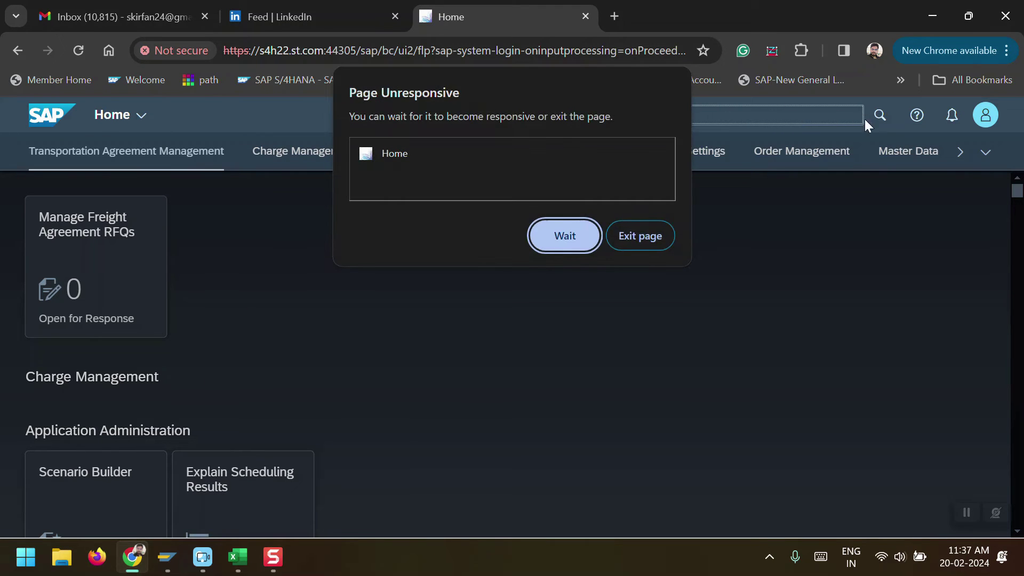
click(578, 236)
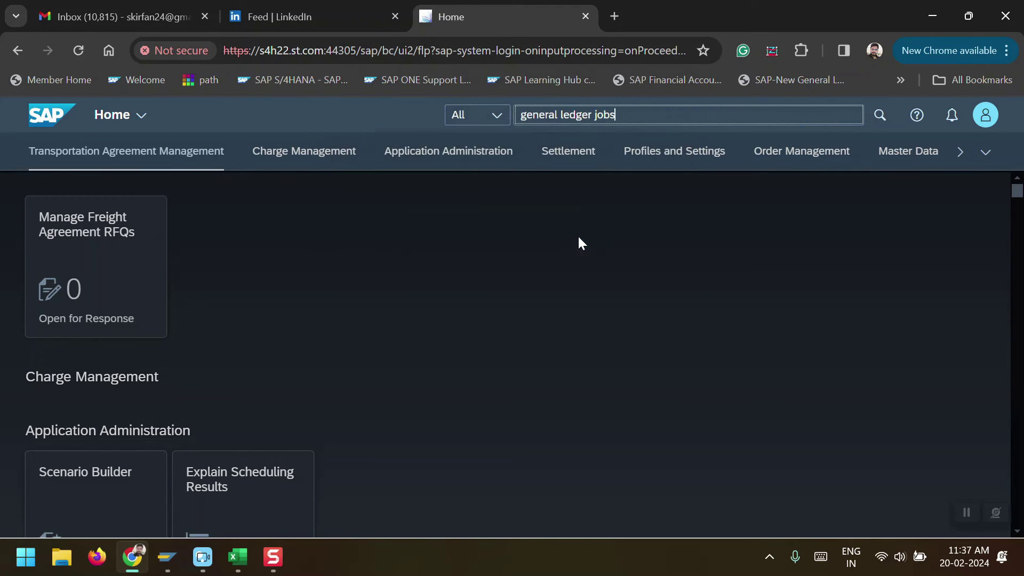
click(880, 116)
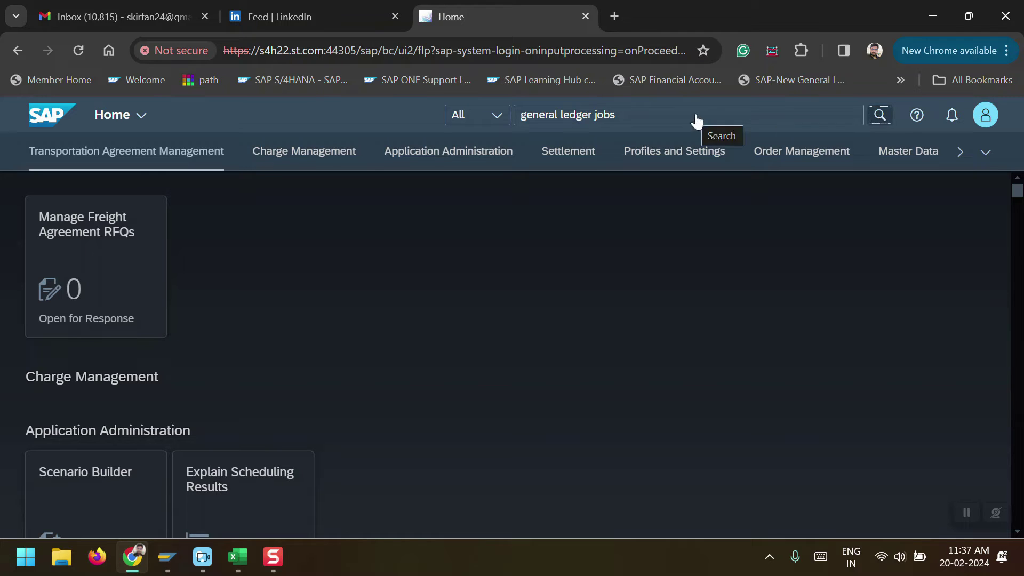
click(875, 117)
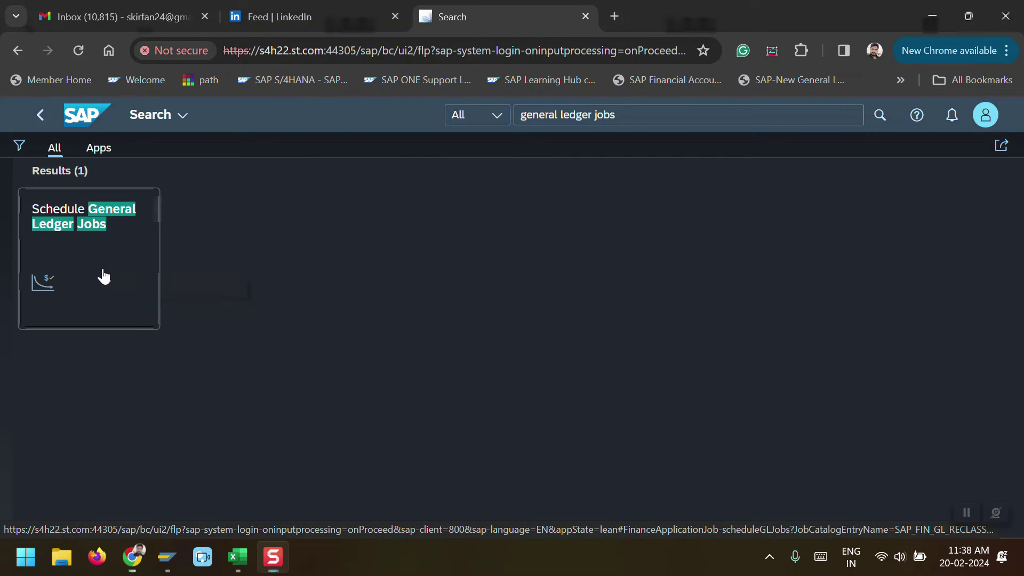
Step: Open the Schedule General Ledger Jobs app from the search results and wait for its job list to load
click(103, 276)
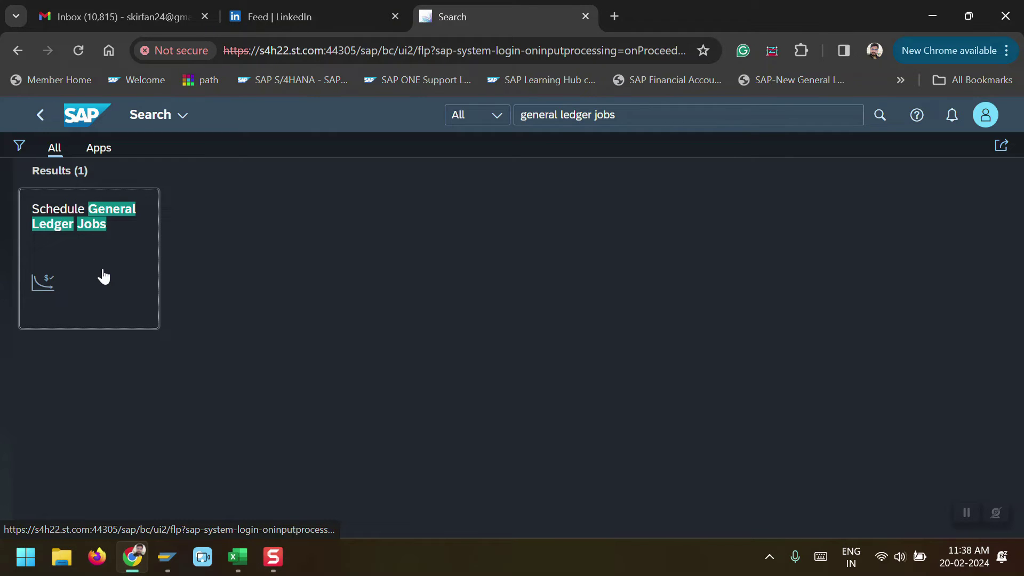
click(104, 276)
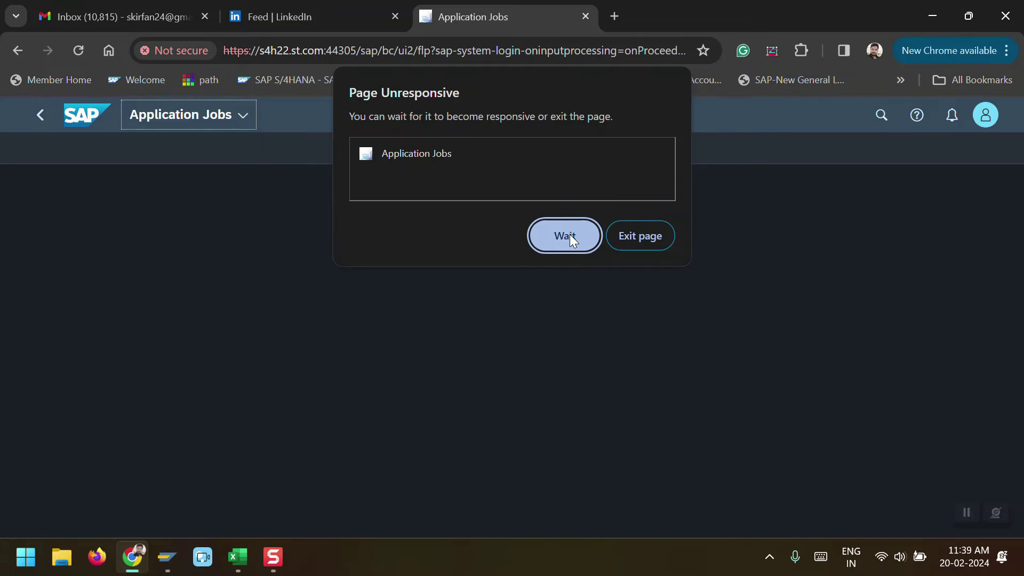
click(570, 236)
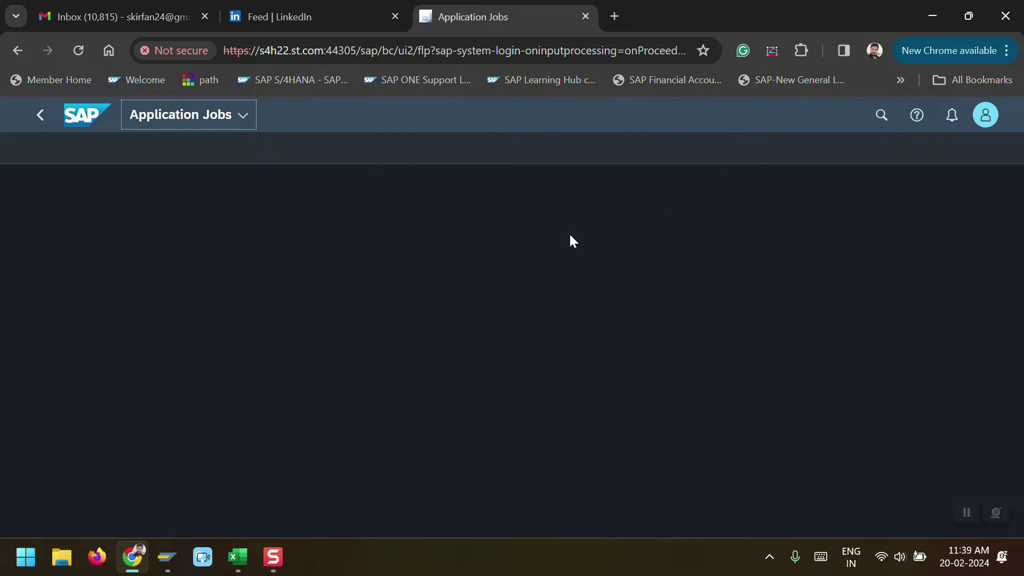
click(975, 512)
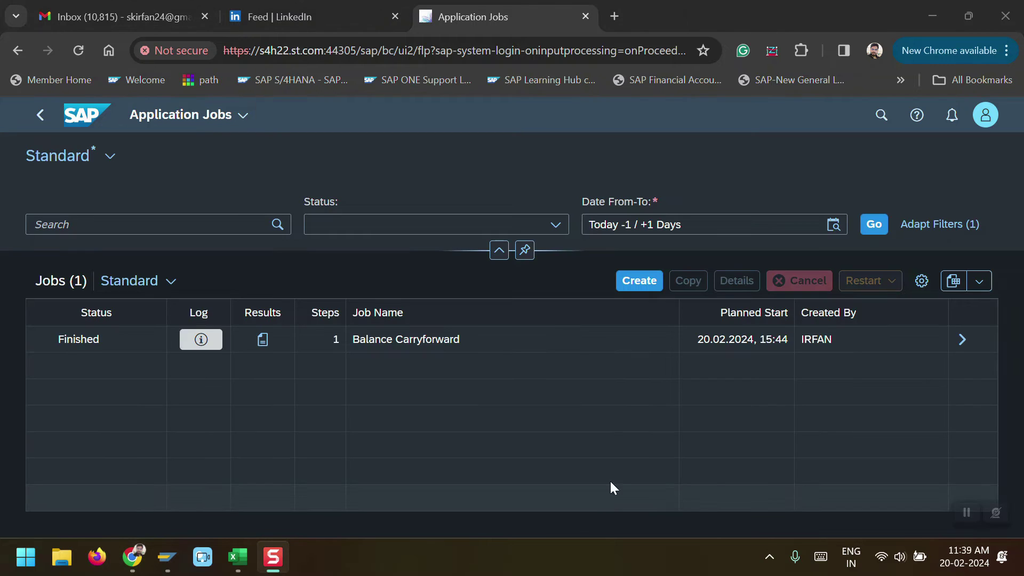
Step: Create a new application job and replace its template with Balance Carryforward (FINS_FI_BCFJOB_V2)
click(642, 288)
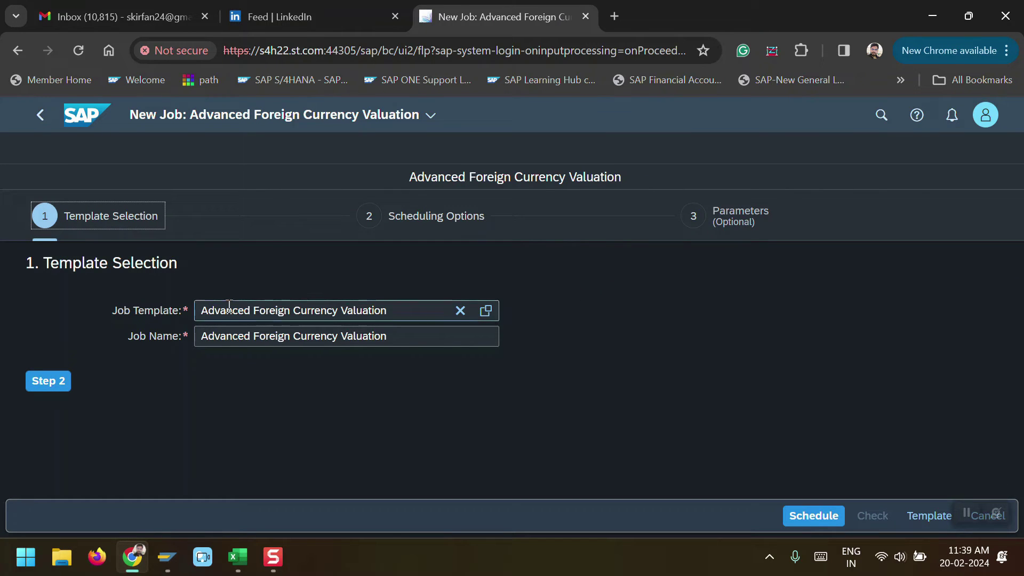
click(459, 311)
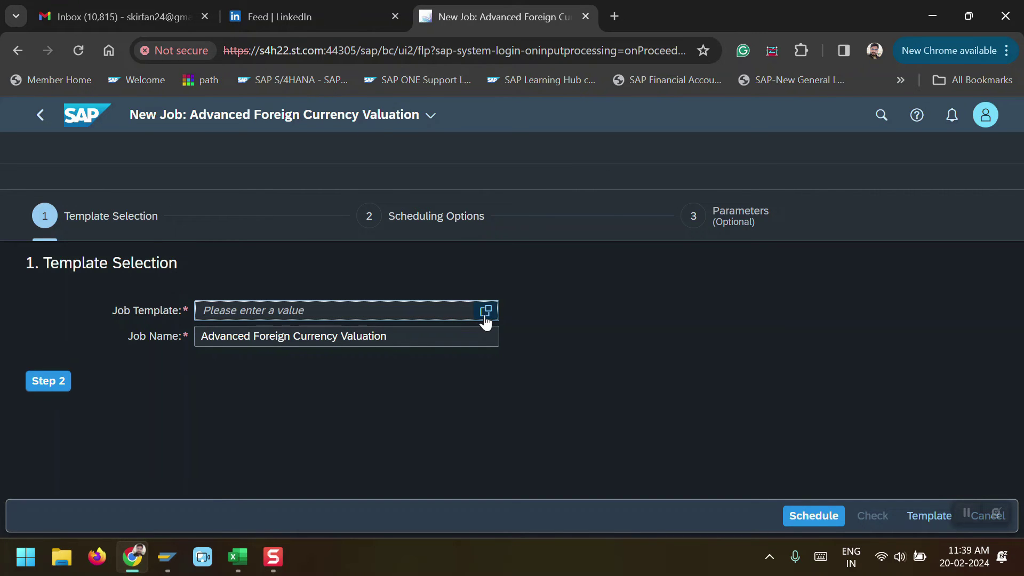
click(485, 311)
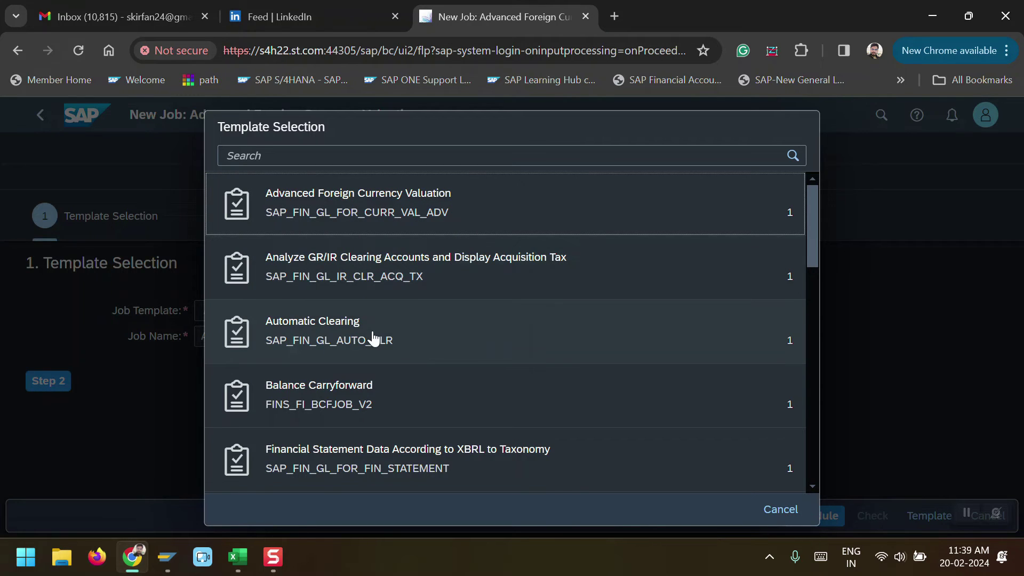
scroll(423, 389, down, 3)
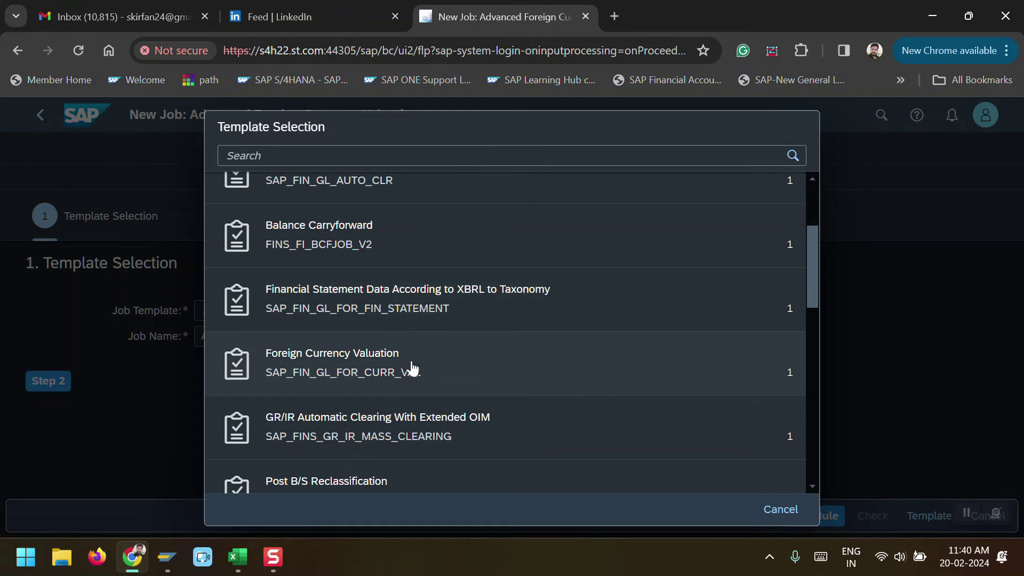
scroll(435, 410, down, 2)
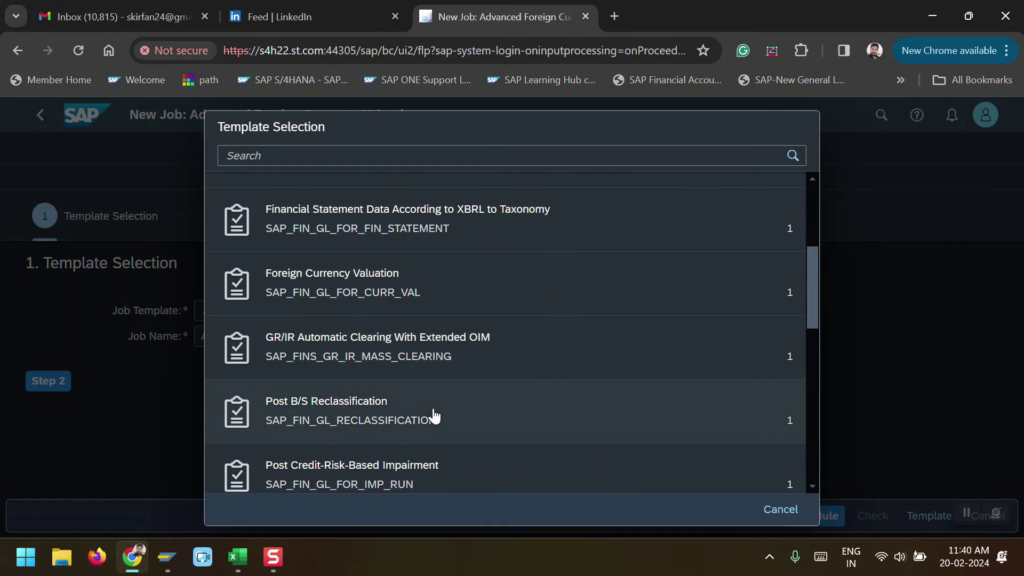
scroll(435, 413, up, 5)
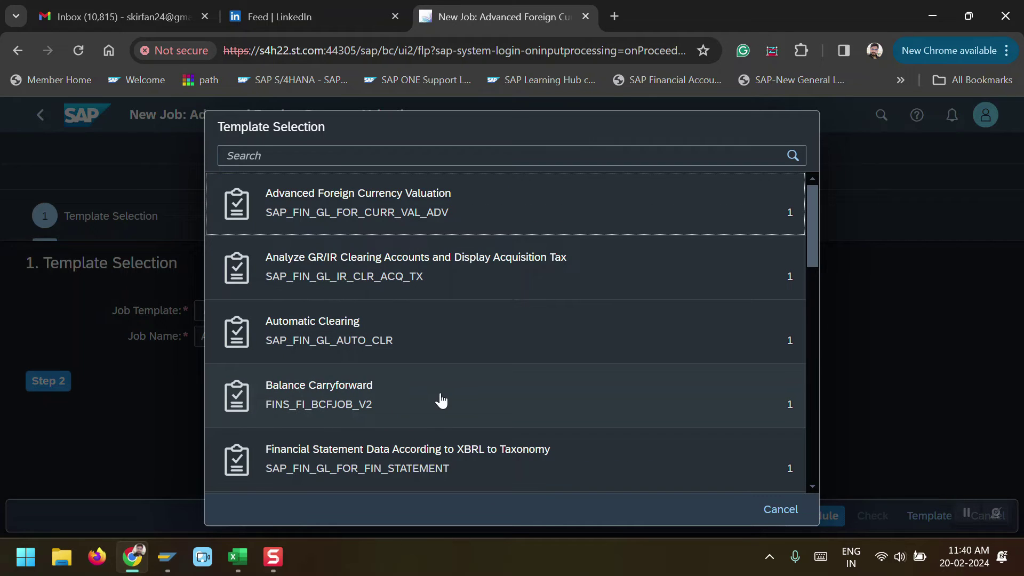
click(411, 400)
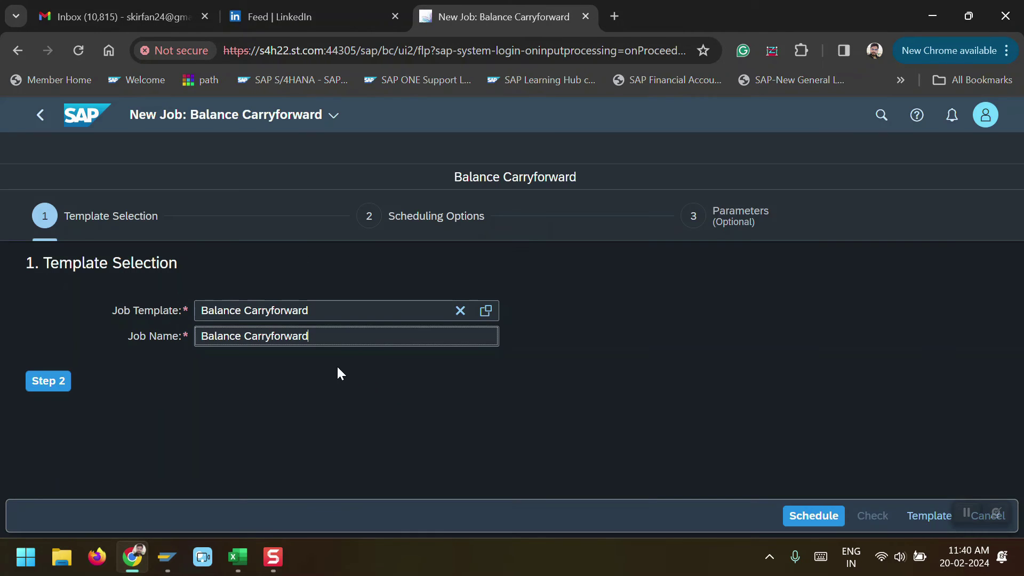
Step: Go through the scheduling options, keeping the single run set to start immediately, and proceed to the job parameters
click(53, 382)
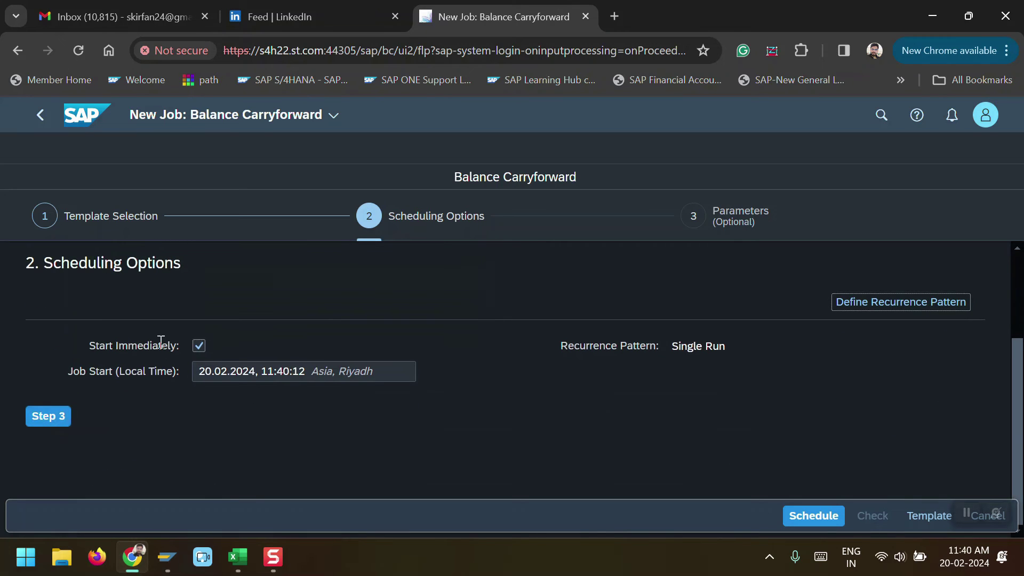
click(199, 346)
click(199, 346)
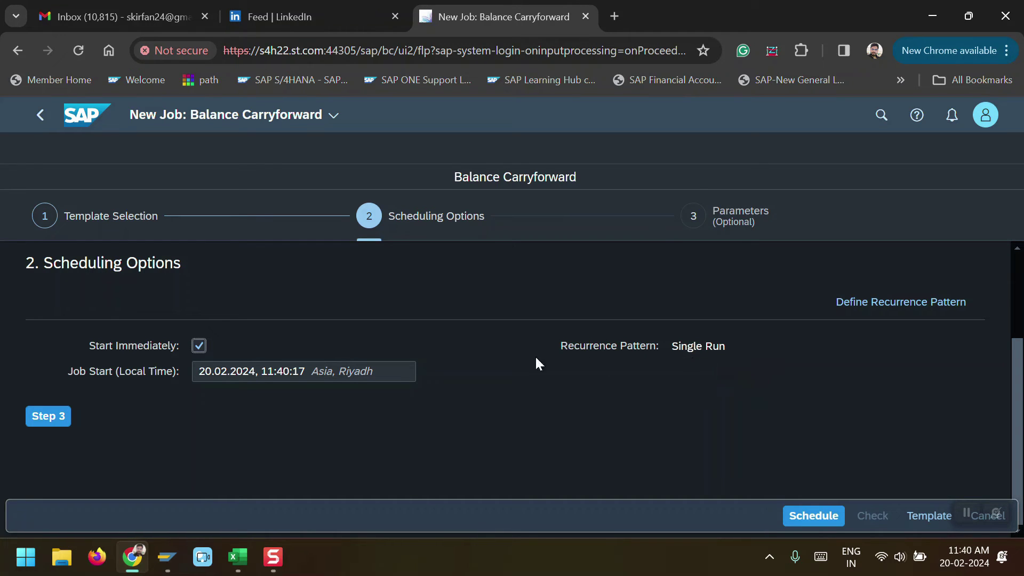
click(48, 420)
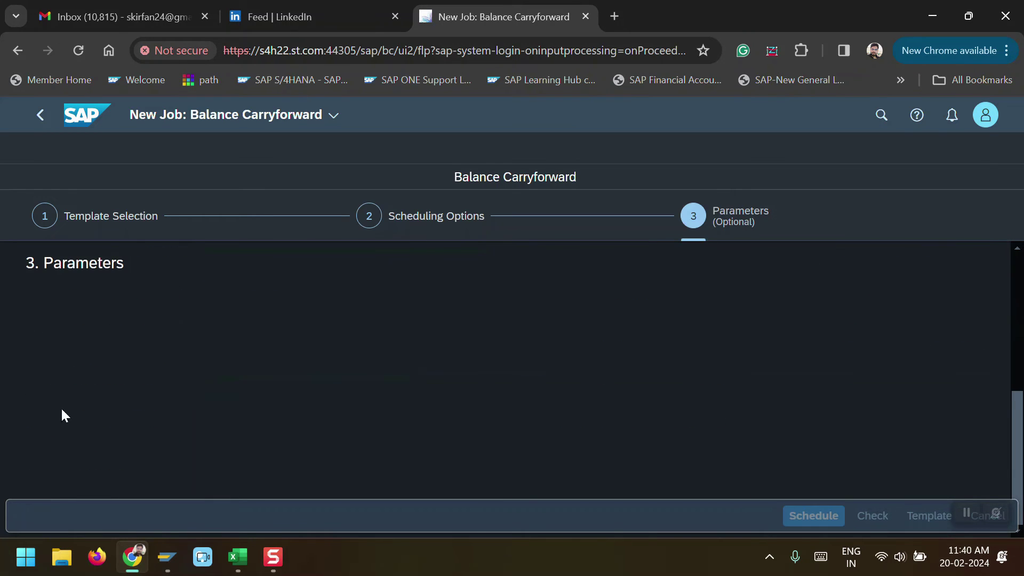
Step: Set the job parameters to ledger 0L, company code 2001 and carry forward to fiscal year 2024
click(241, 379)
text(0L)
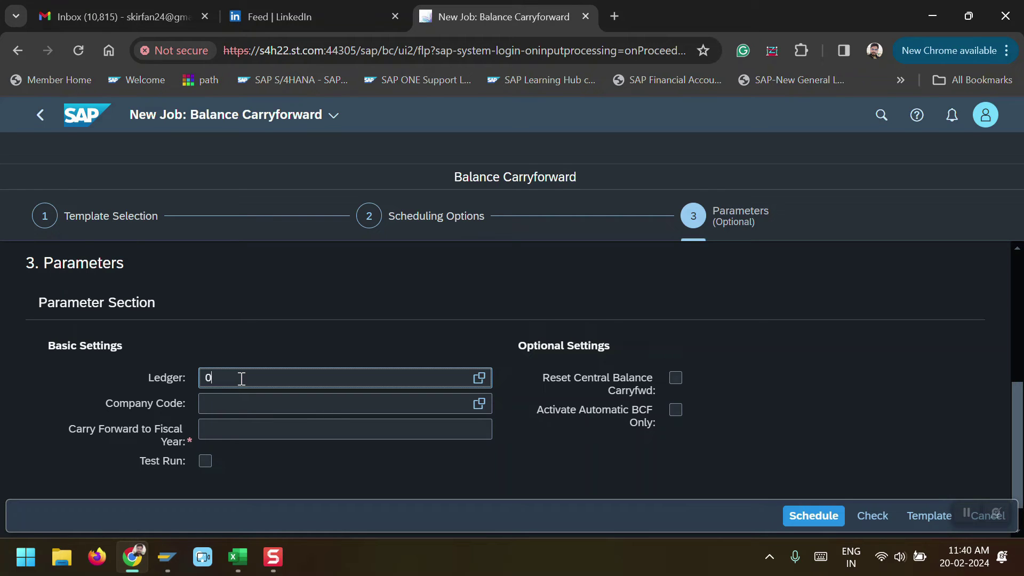
click(276, 405)
click(288, 405)
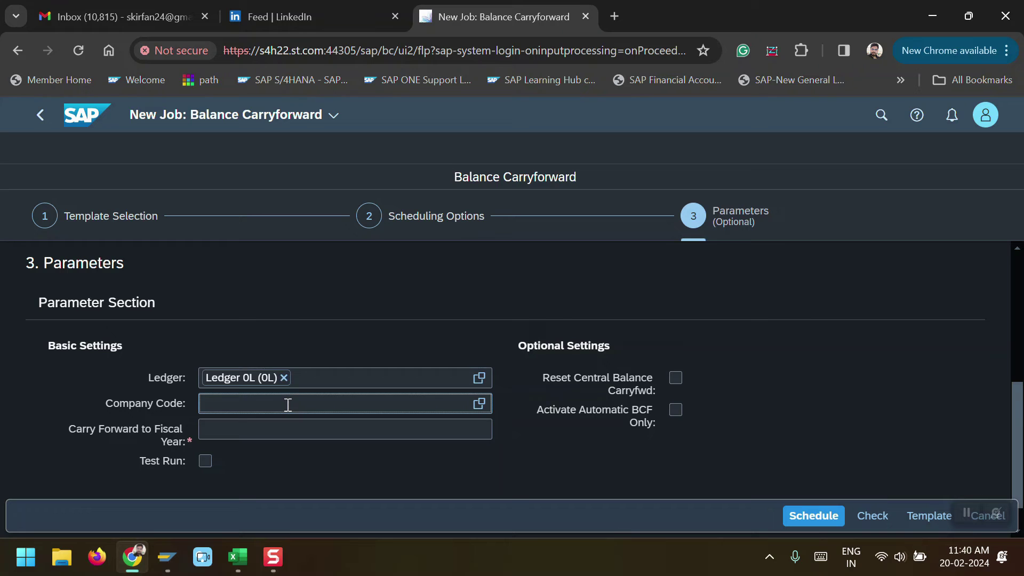
text(2001)
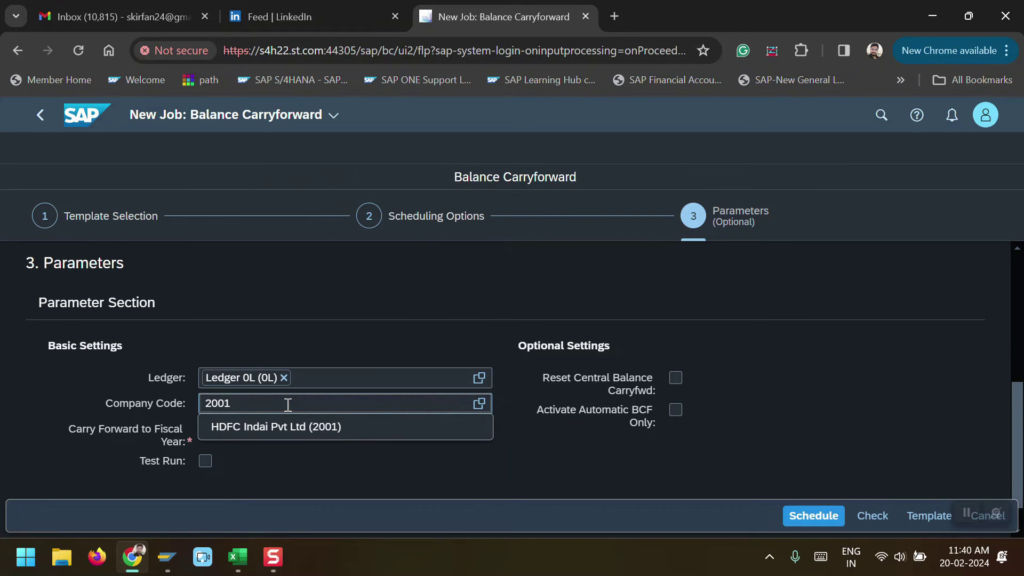
click(349, 429)
click(271, 427)
text(2024)
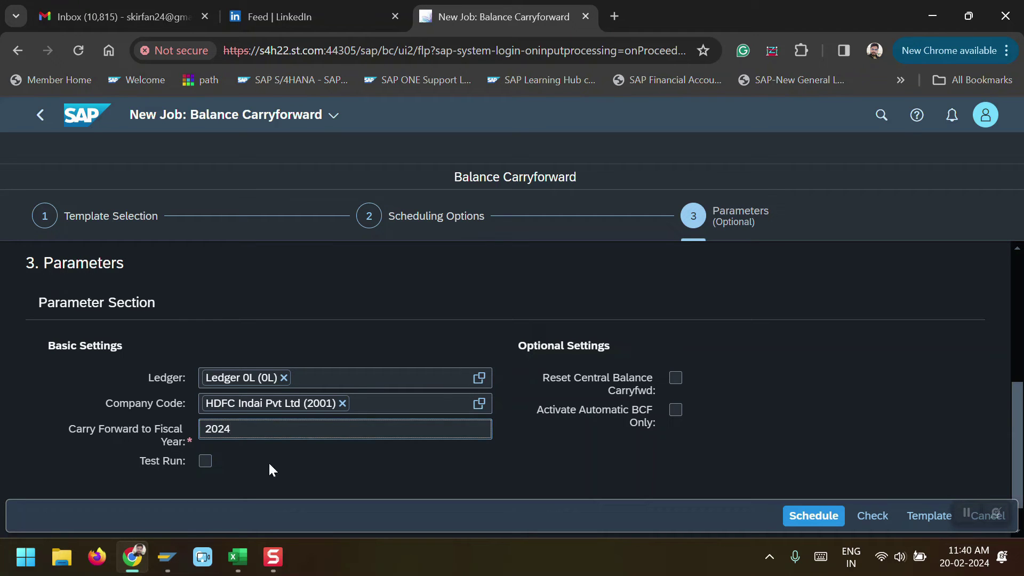
Step: Switch to the SAP GUI Balance Carryforward window, execute a test run for company code 2000, and return to the selection screen
mouse_move(167, 557)
click(191, 499)
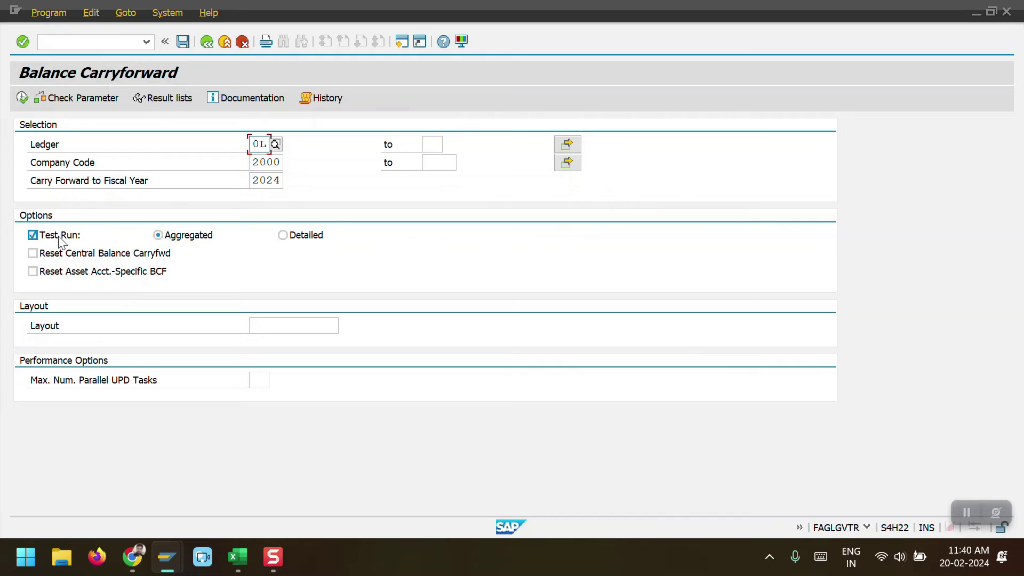
click(22, 101)
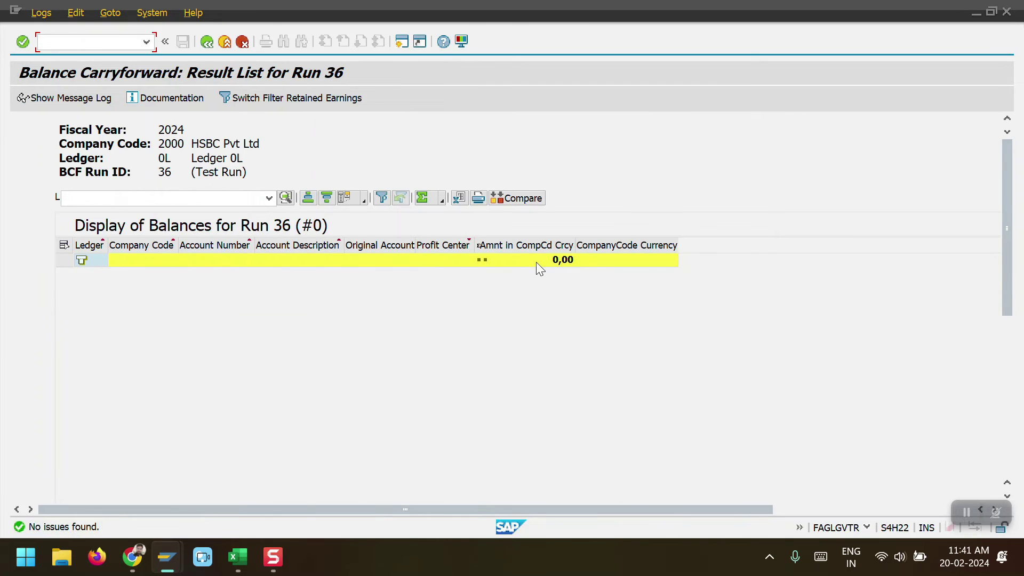
click(207, 42)
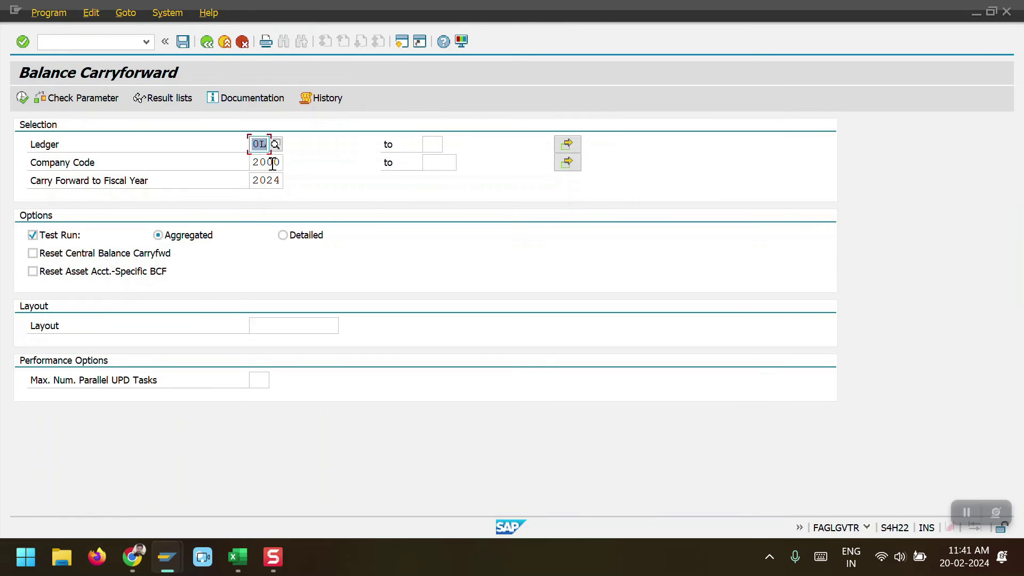
Step: Change the company code to 2001, execute a test run, review its balance list, and return to the selection screen
click(272, 163)
text(1)
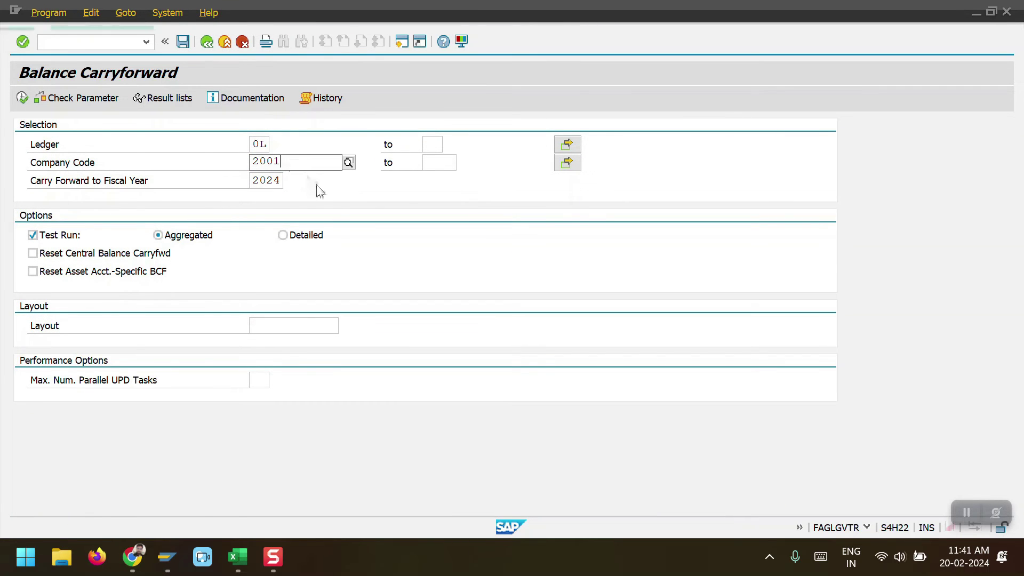
click(265, 193)
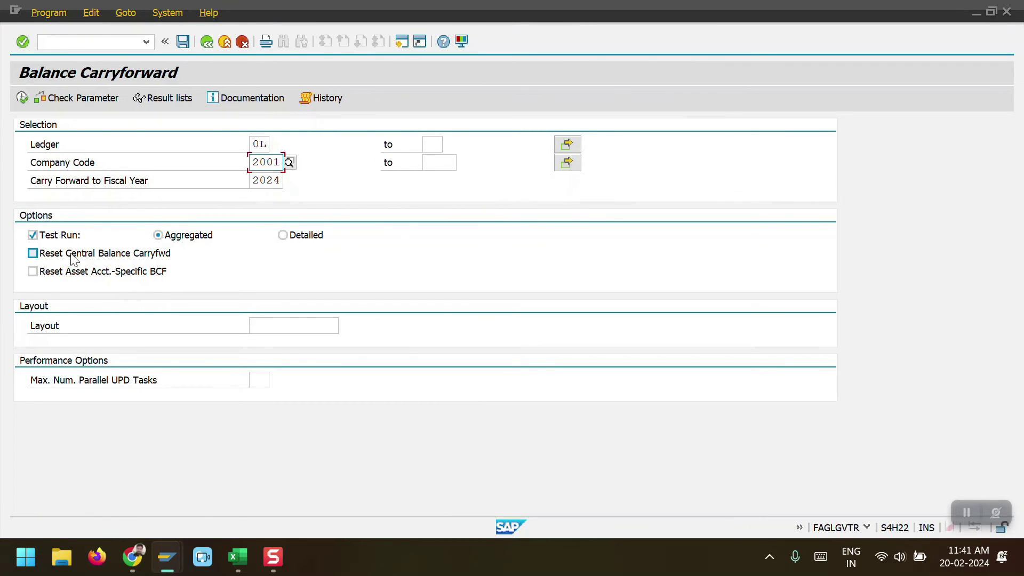
click(17, 99)
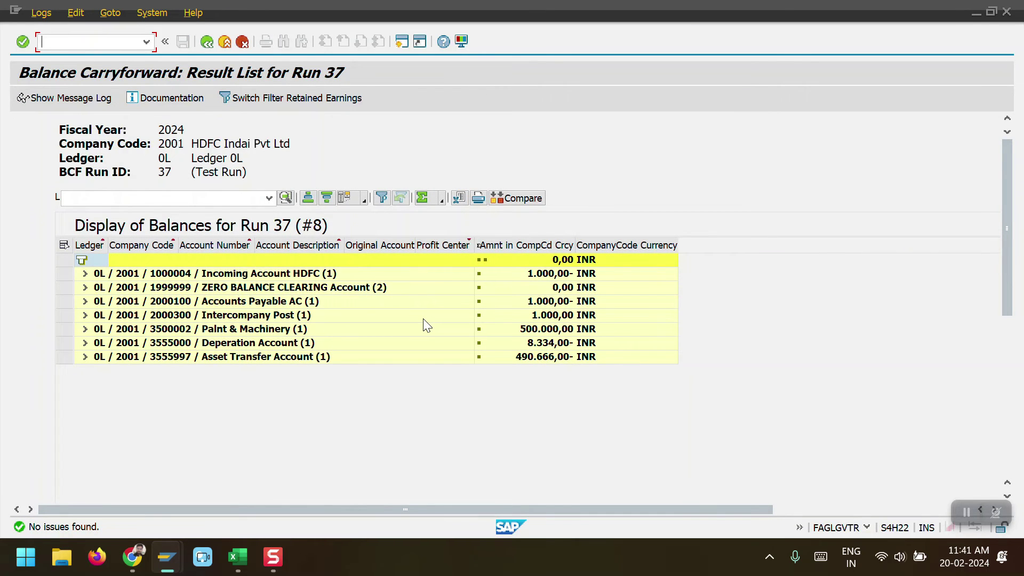
click(207, 41)
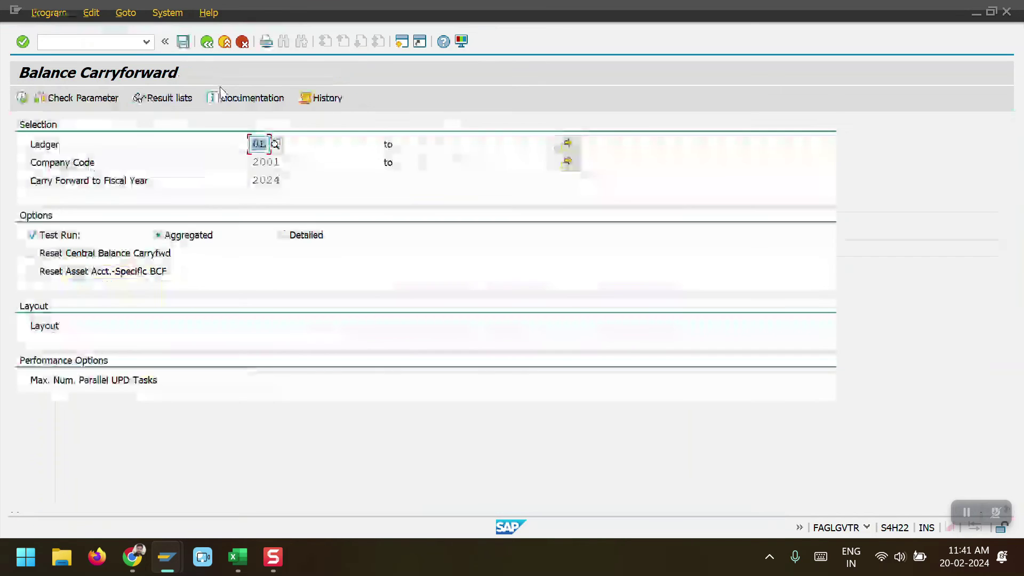
Step: Switch back to the Fiori job in the browser, review its entries, and run the check on the Balance Carryforward job
key(alt+Tab)
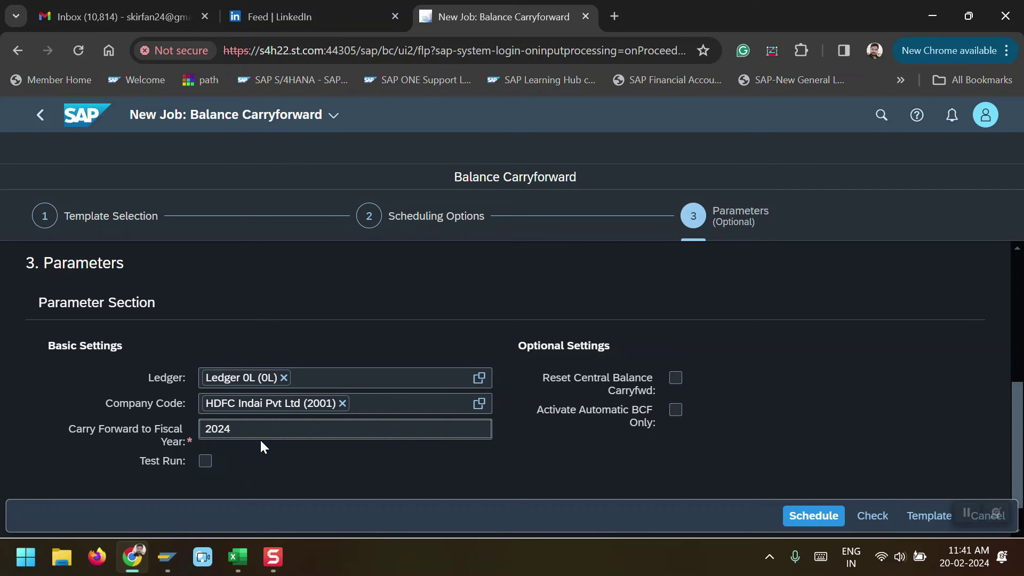
scroll(261, 439, down, 1)
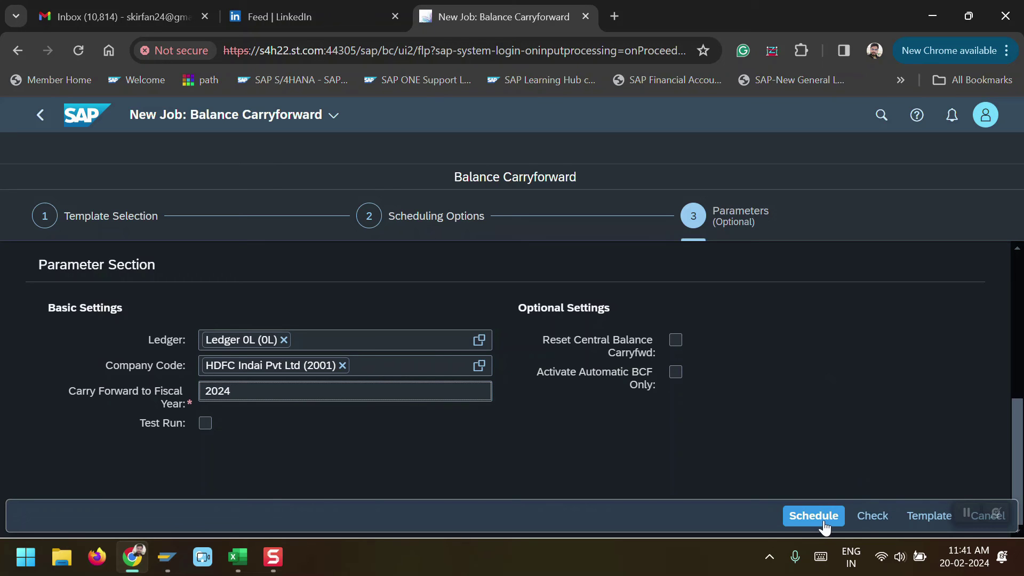
scroll(840, 468, up, 6)
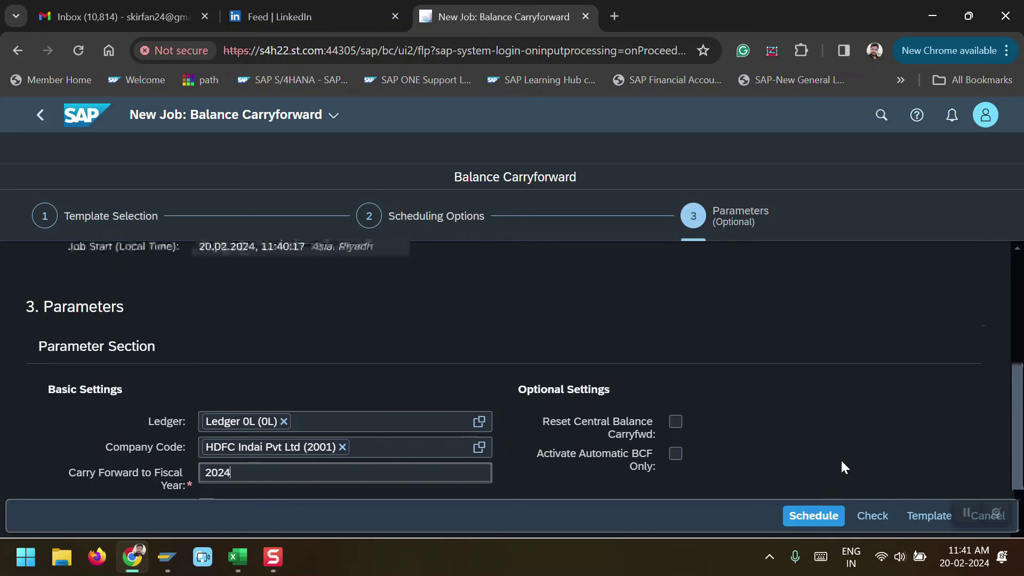
click(860, 517)
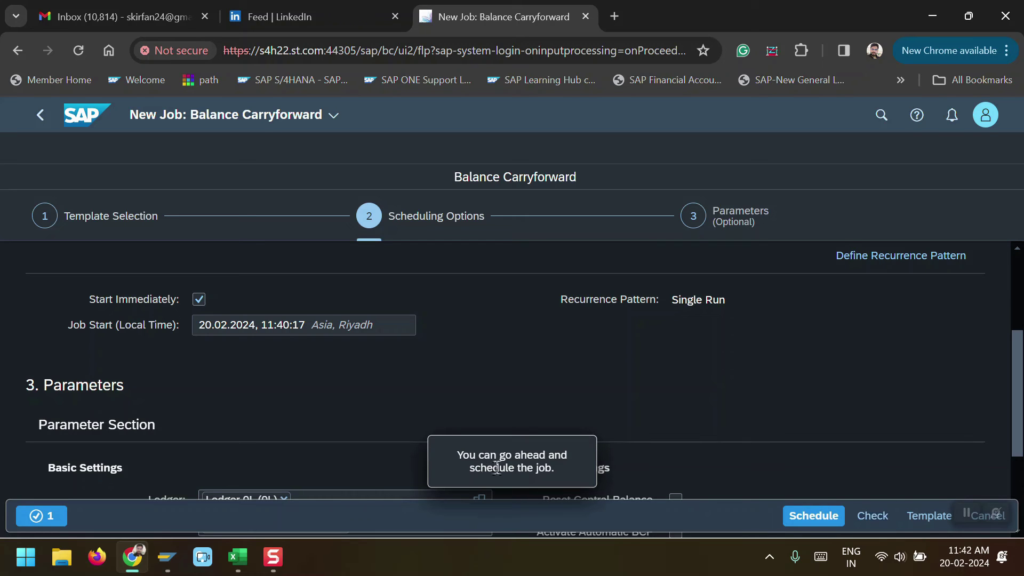
Step: Review the Balance Carryforward job's parameters and schedule the job to start immediately
scroll(744, 430, down, 3)
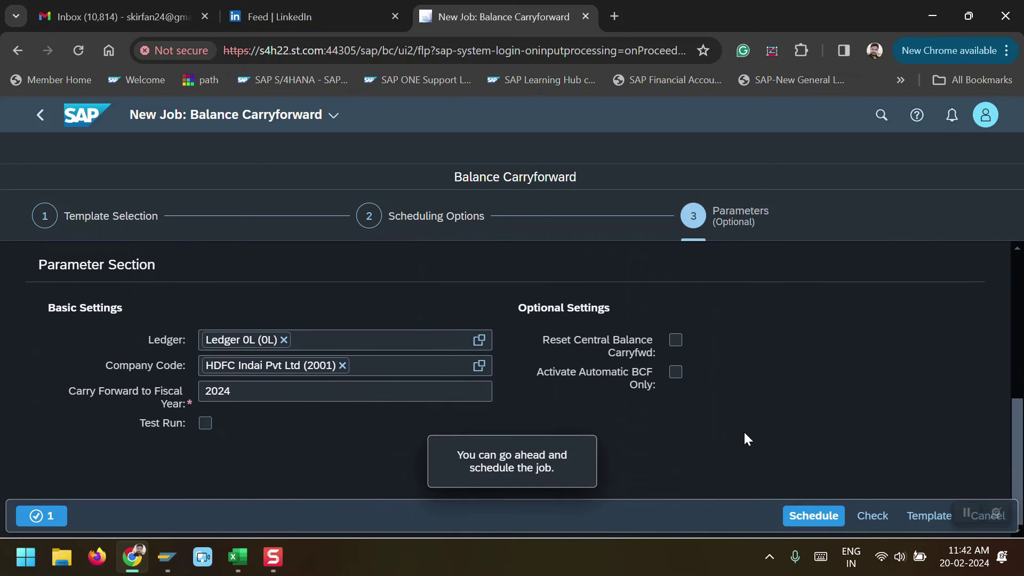
click(811, 517)
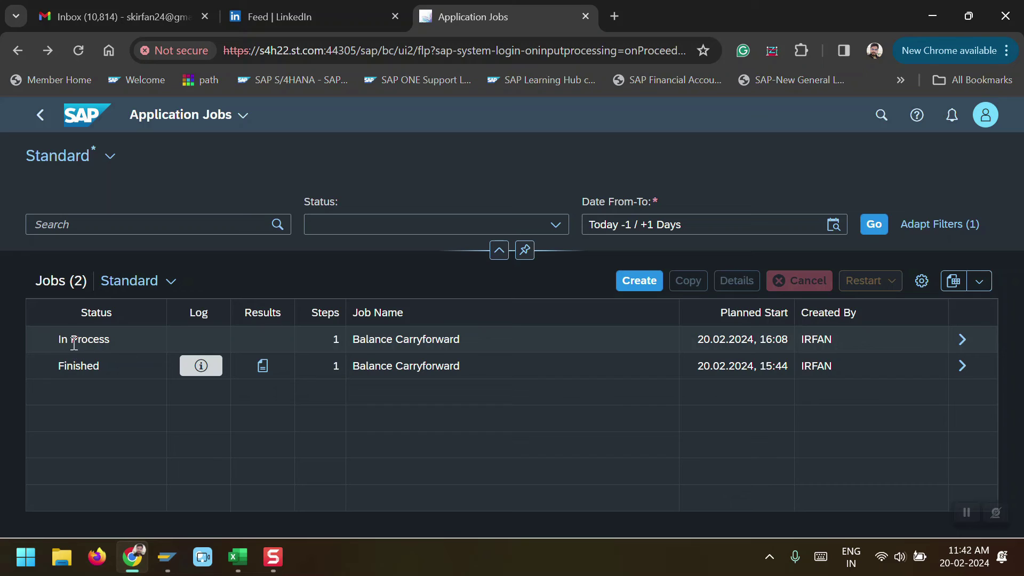
click(966, 513)
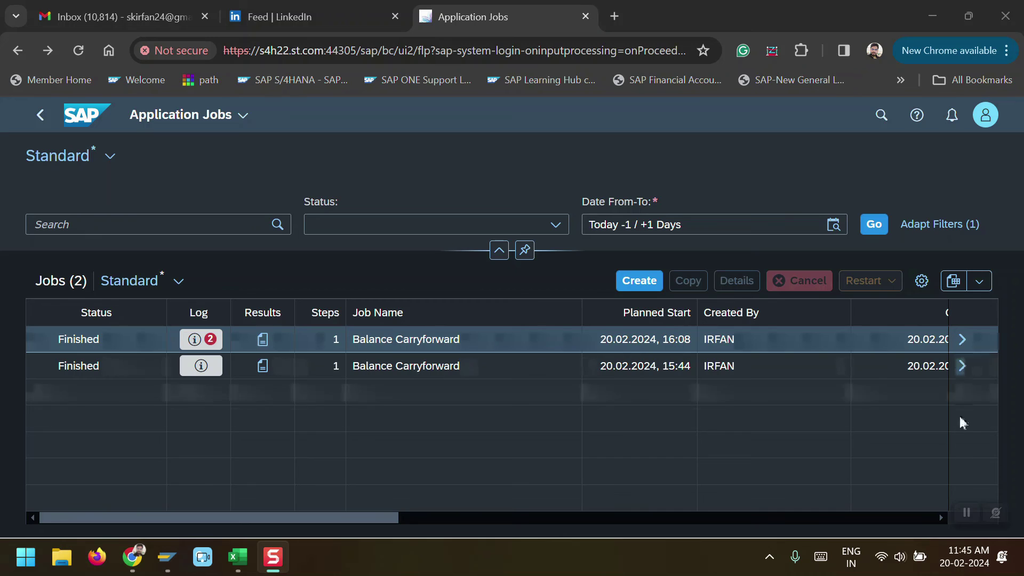
drag(334, 518, 224, 510)
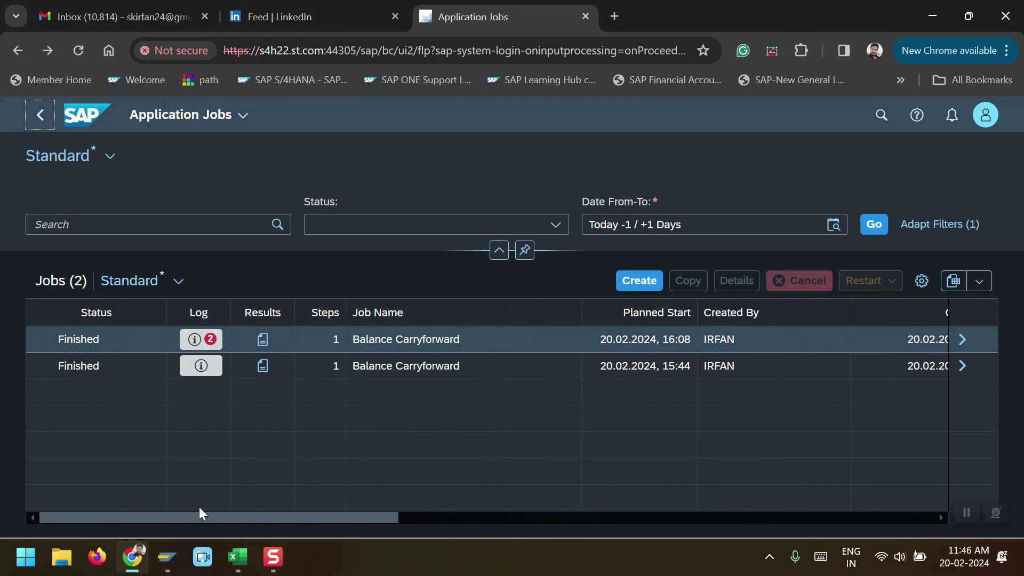
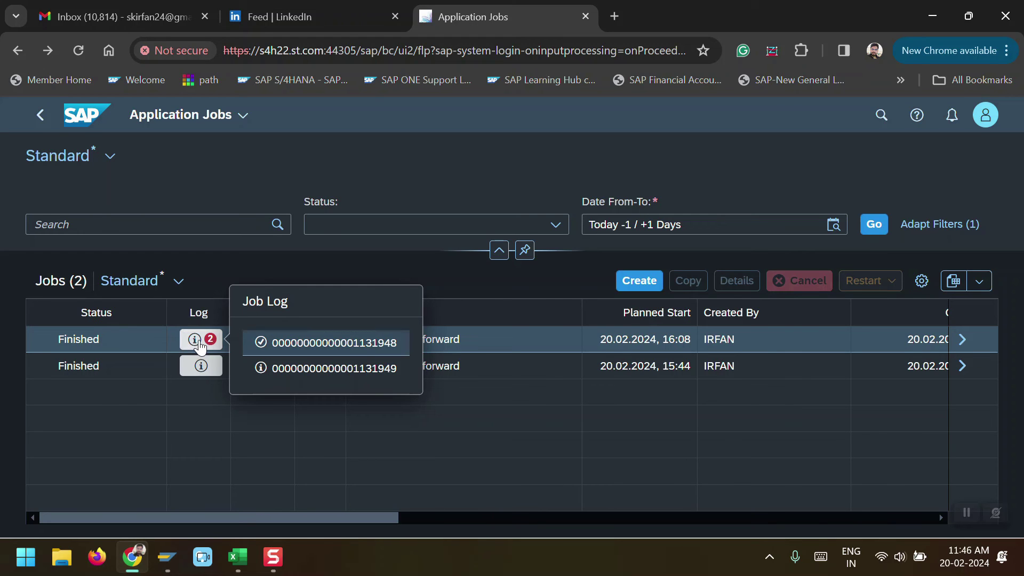
Step: Open the details of the Balance Carryforward job planned for 20.02.2024, 16:08 and examine its run details and parameters
click(963, 341)
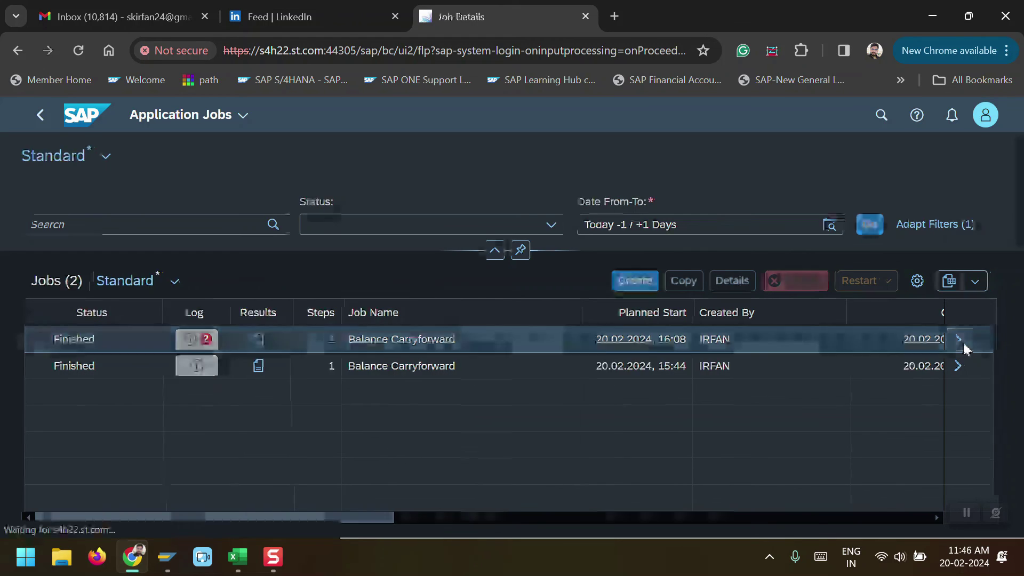
click(41, 226)
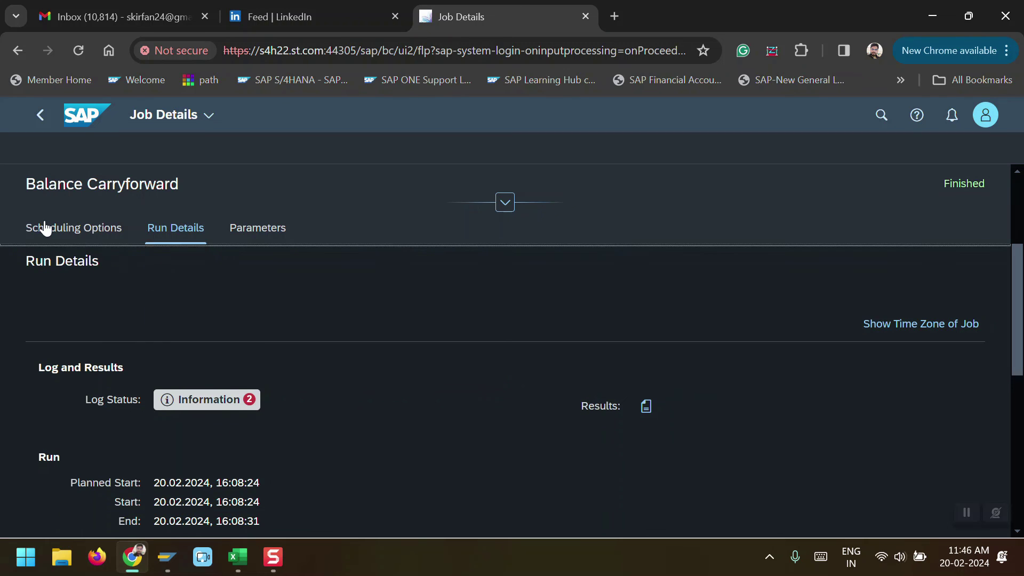
scroll(213, 393, down, 3)
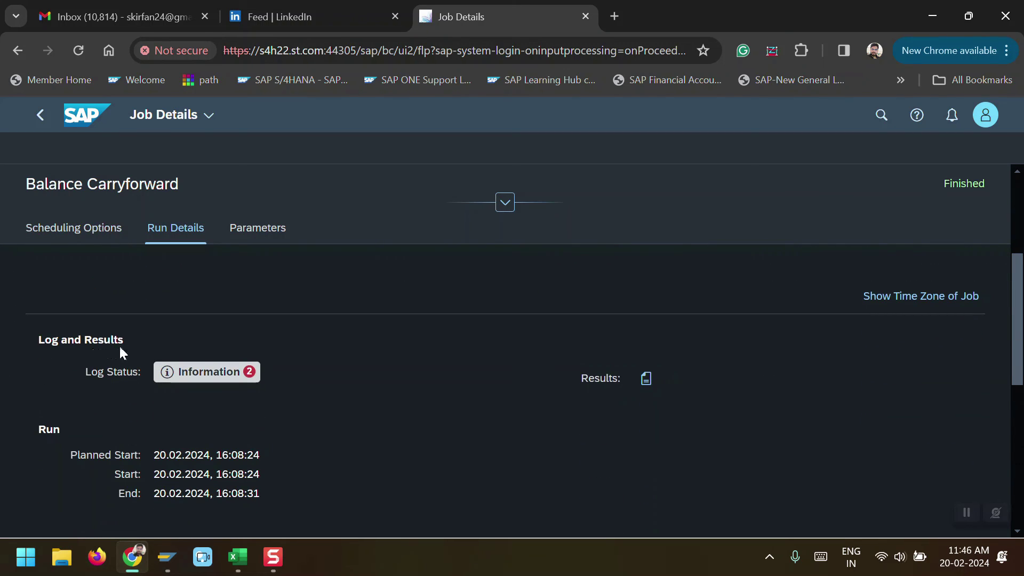
scroll(118, 352, down, 6)
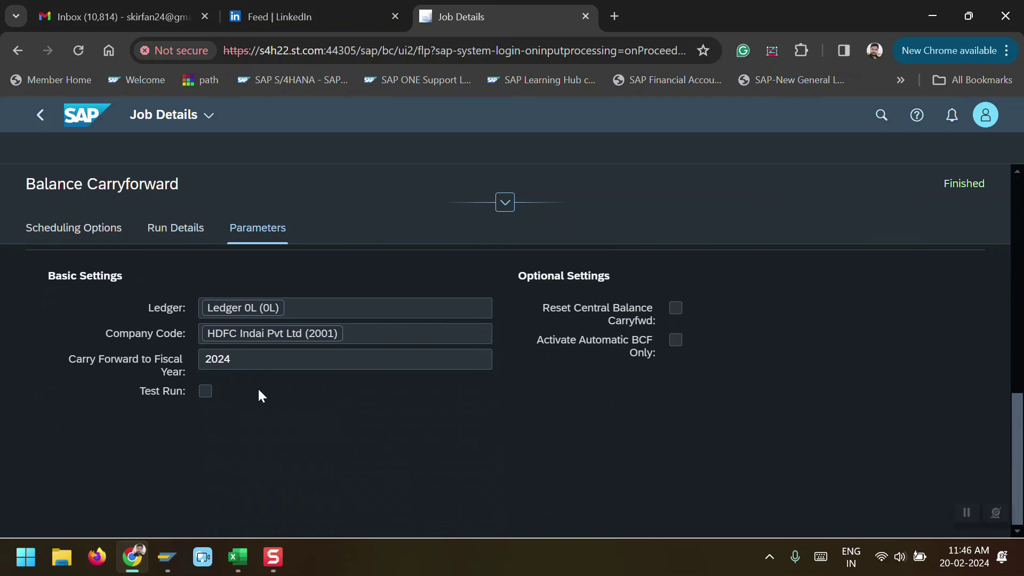
scroll(292, 480, up, 7)
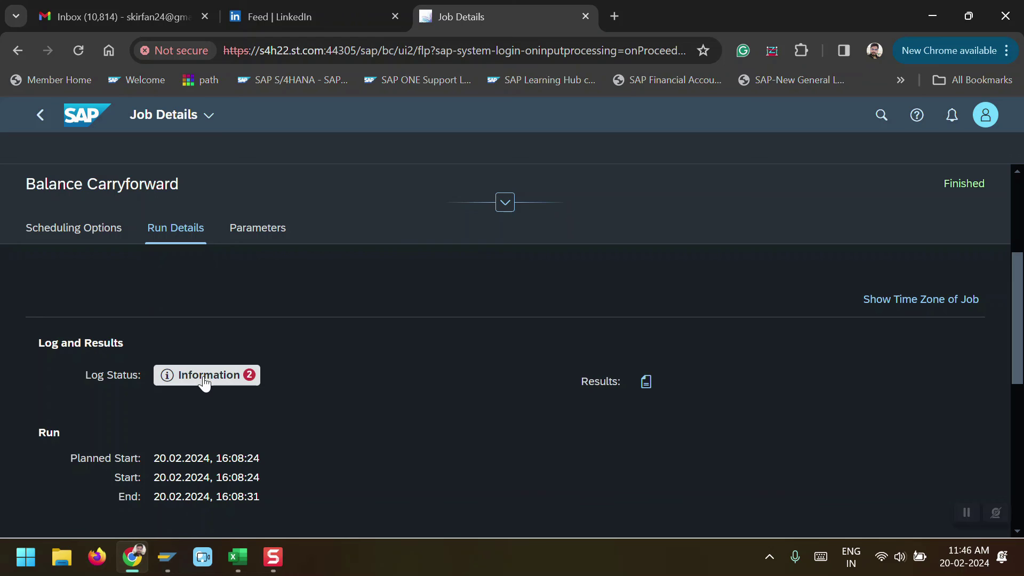
Step: Open the second job log of the Balance Carryforward run, read through its messages, and return to the job details
click(204, 380)
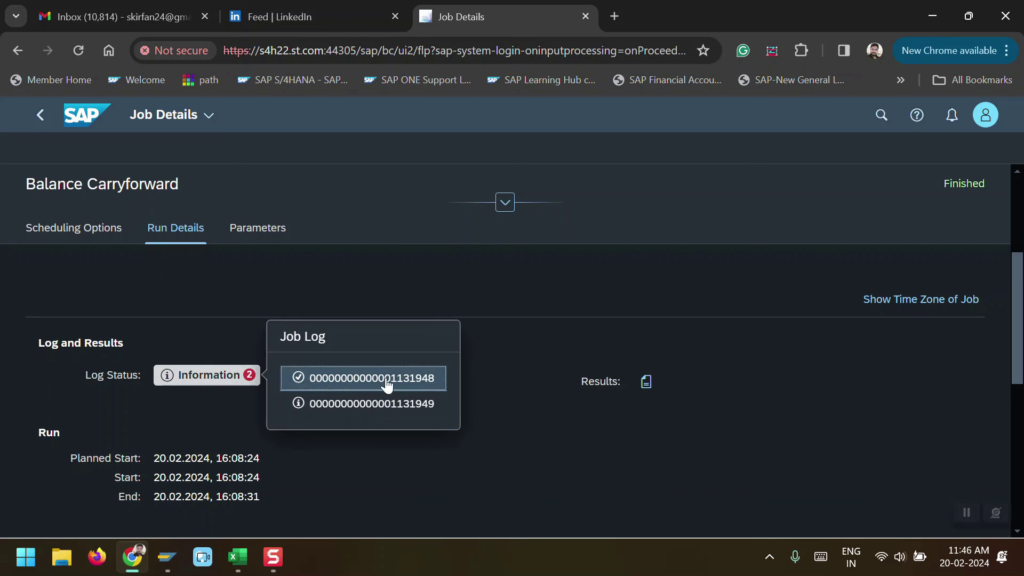
click(398, 404)
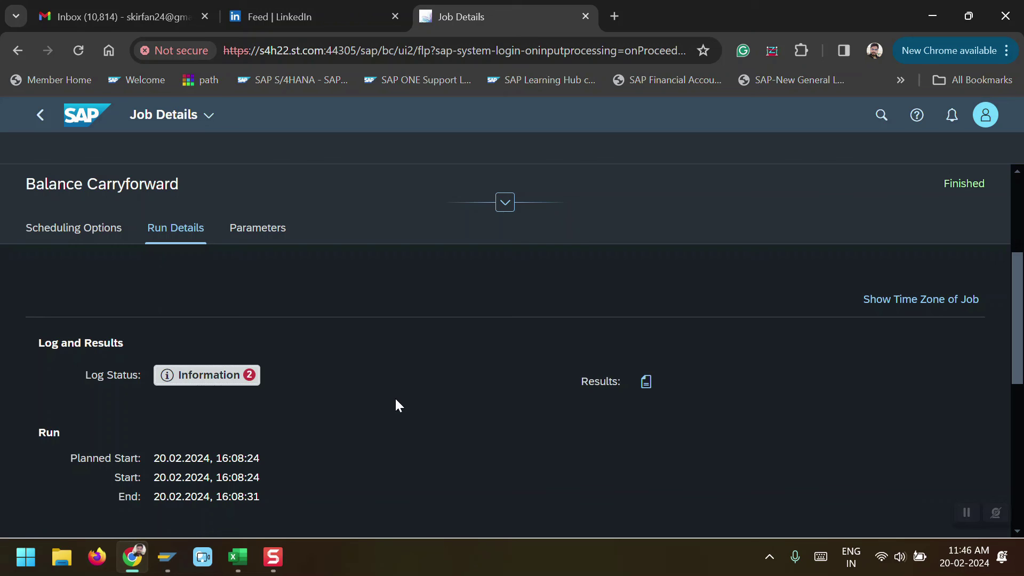
click(644, 383)
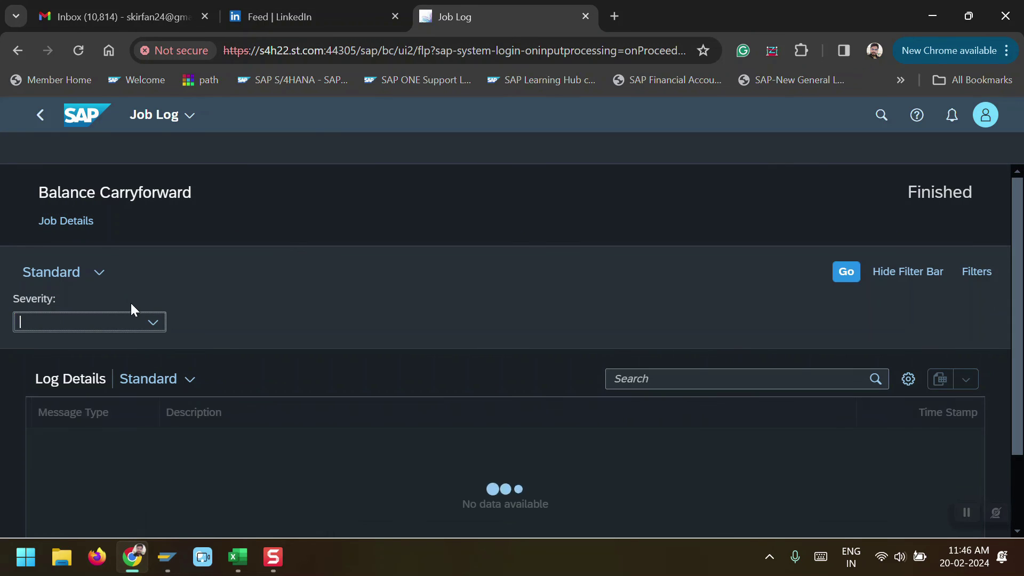
scroll(352, 370, down, 5)
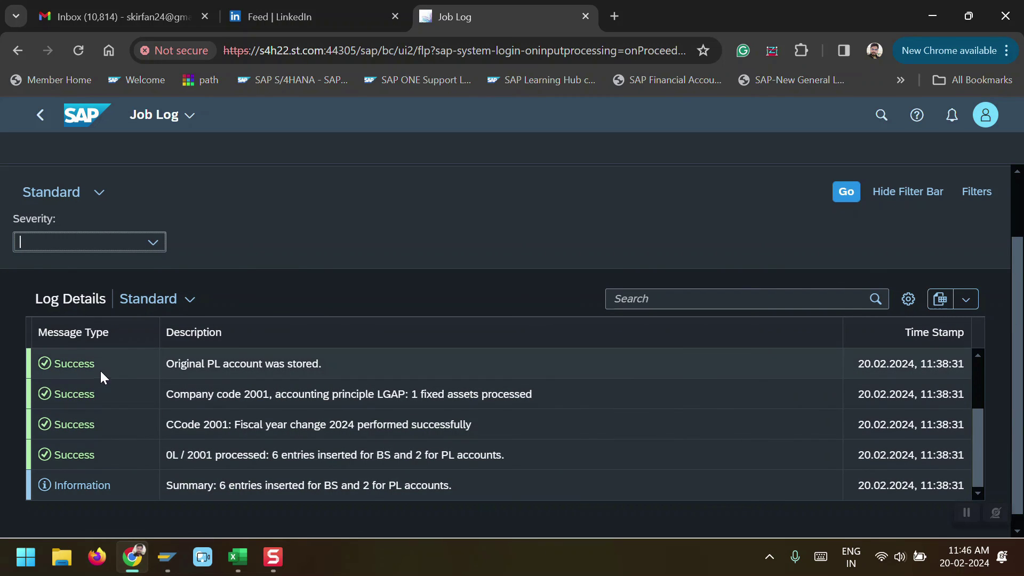
click(35, 118)
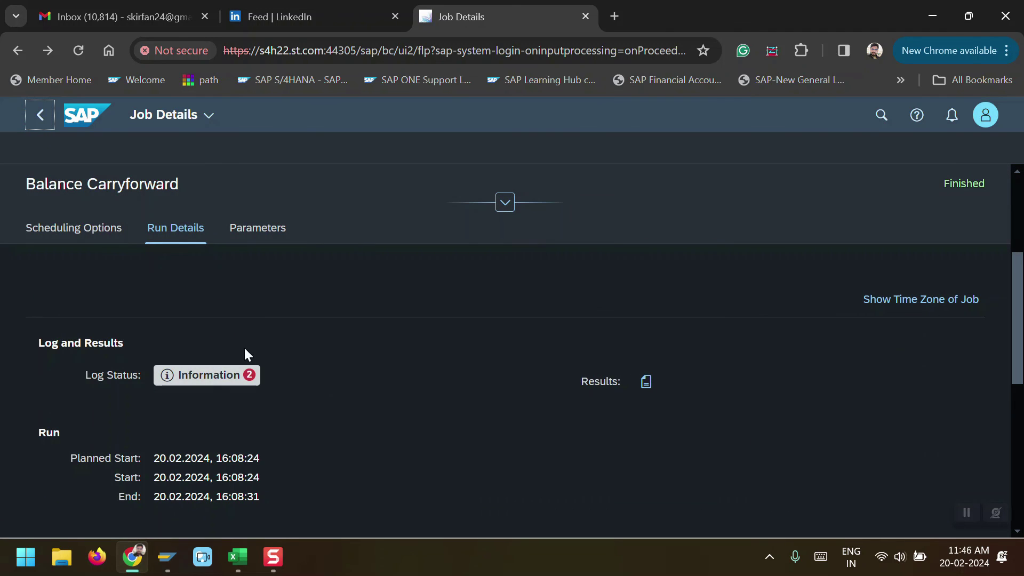
Step: Open the first job log of the run, check its message, and return to the job details
click(248, 376)
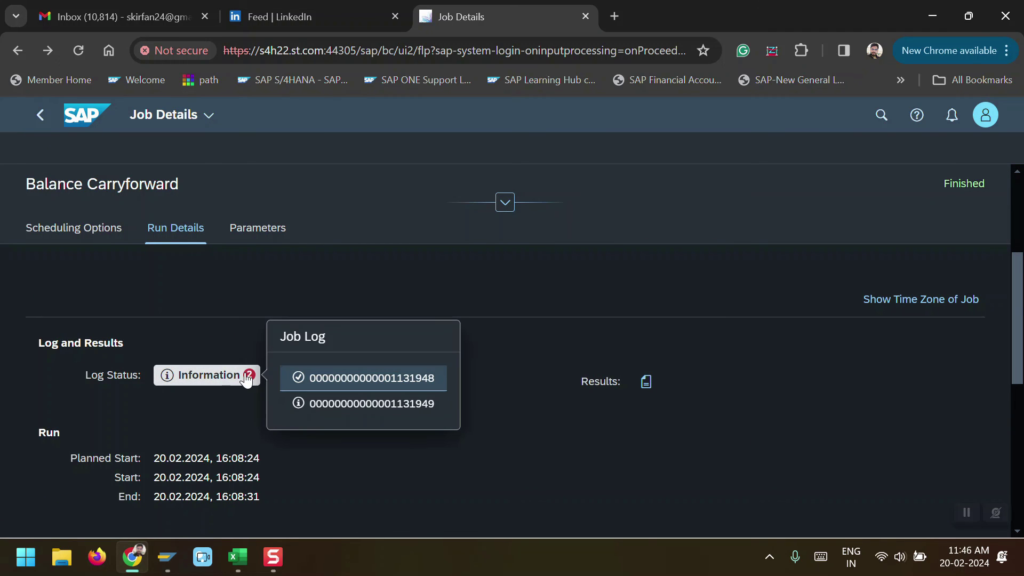
click(404, 380)
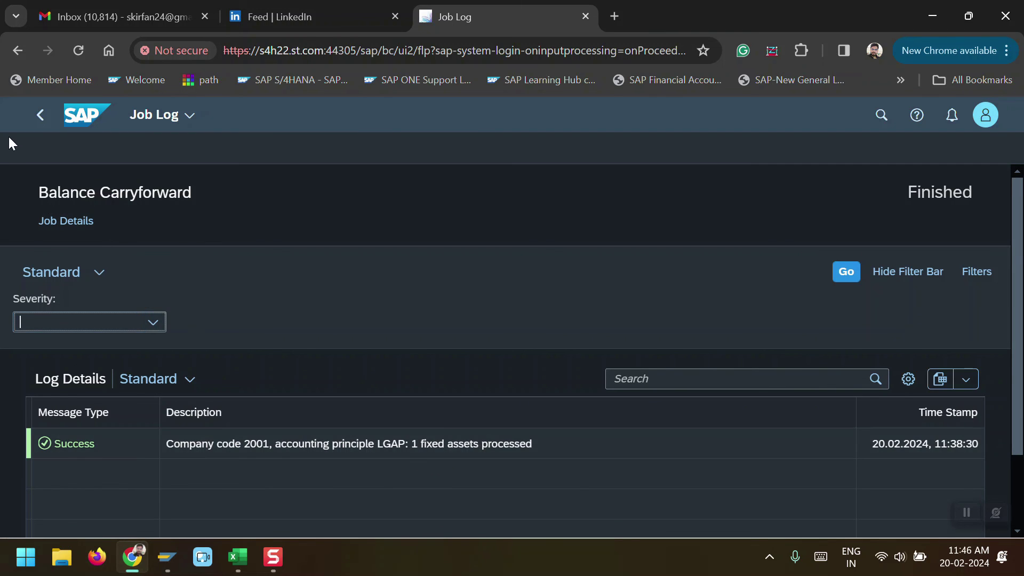
click(41, 116)
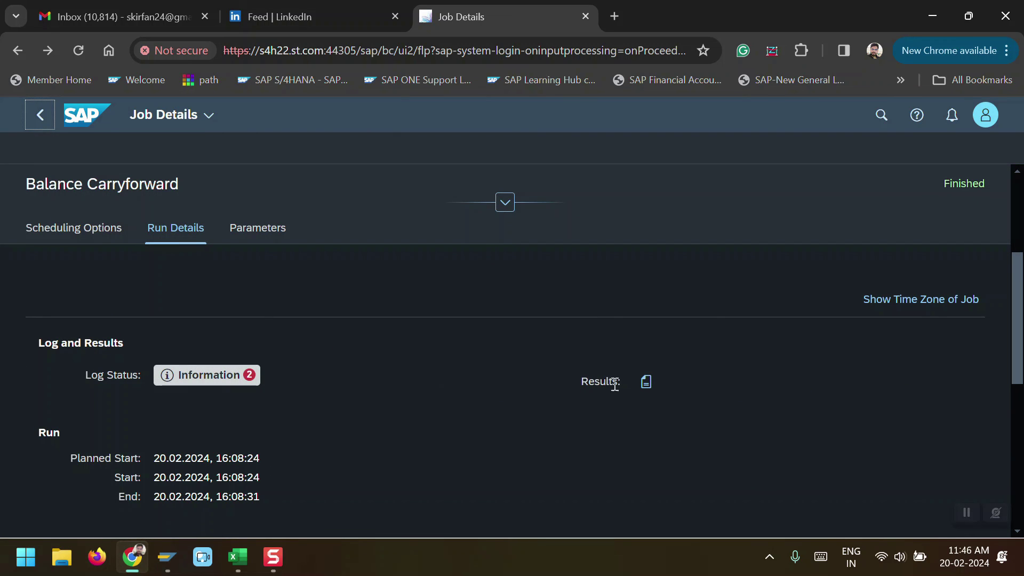
Step: Open the job's results, view the message document 14980, and open the carried-forward account balances in document 14981
click(646, 387)
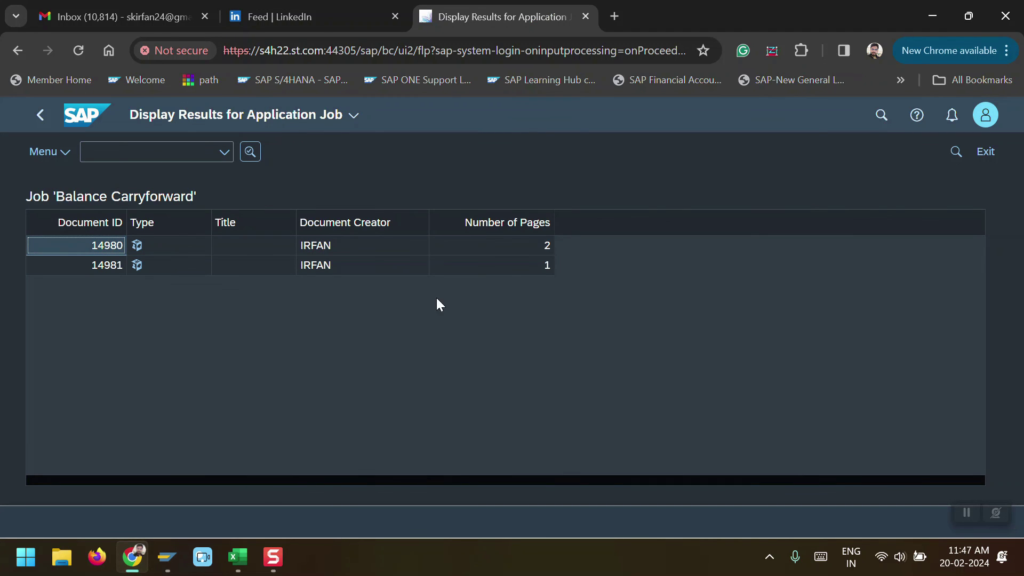
click(109, 249)
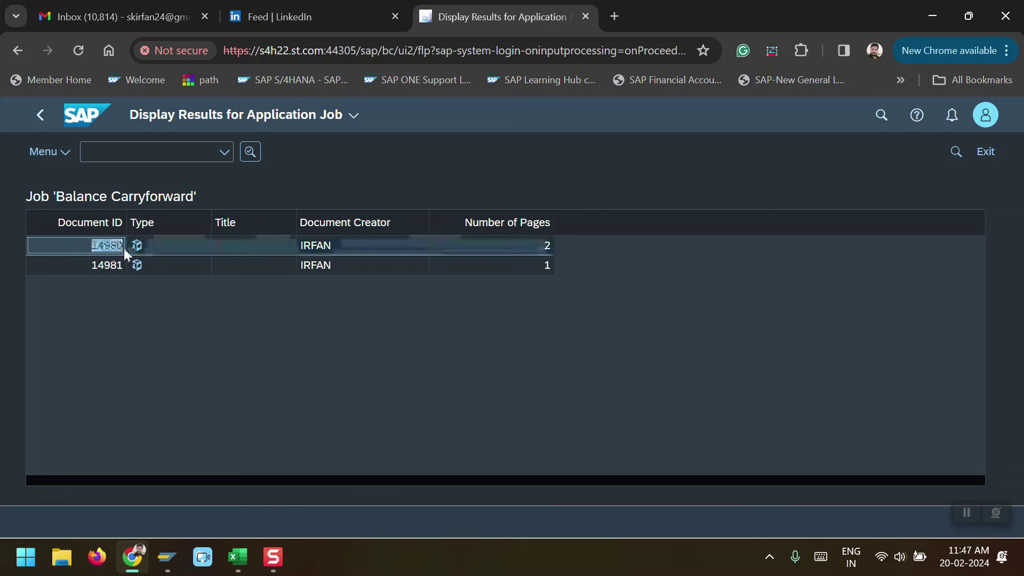
click(137, 245)
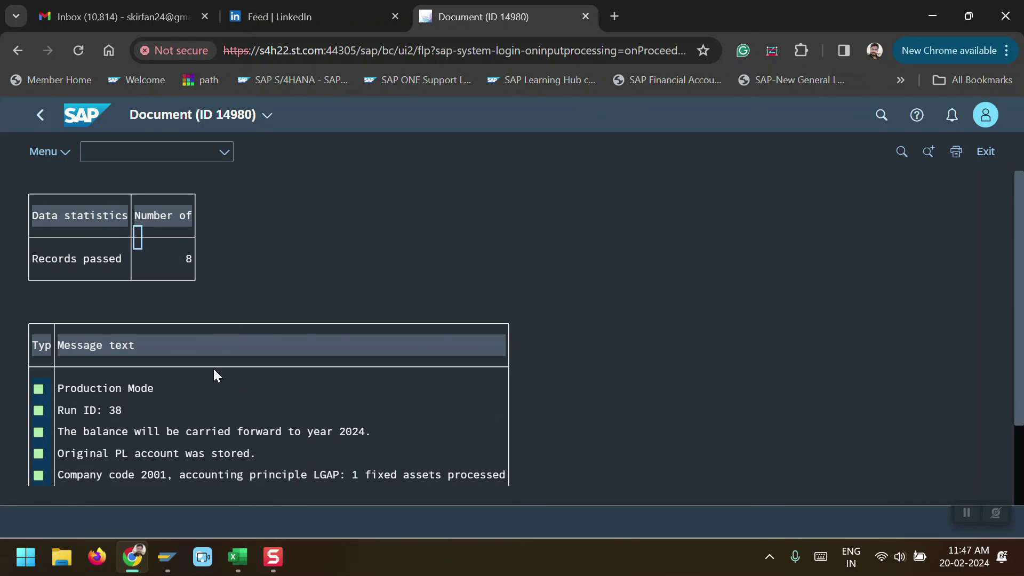
click(40, 114)
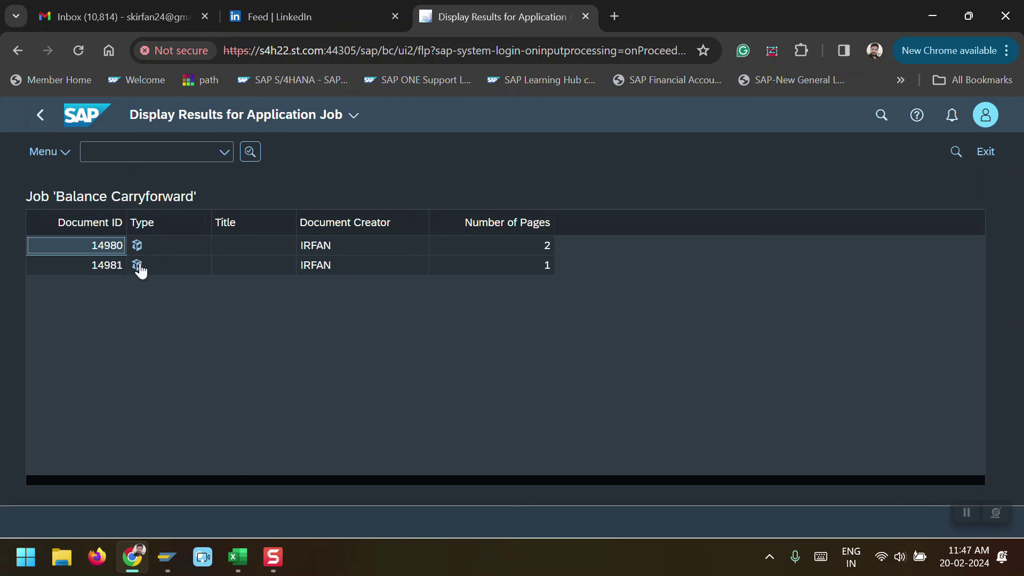
click(137, 265)
click(138, 265)
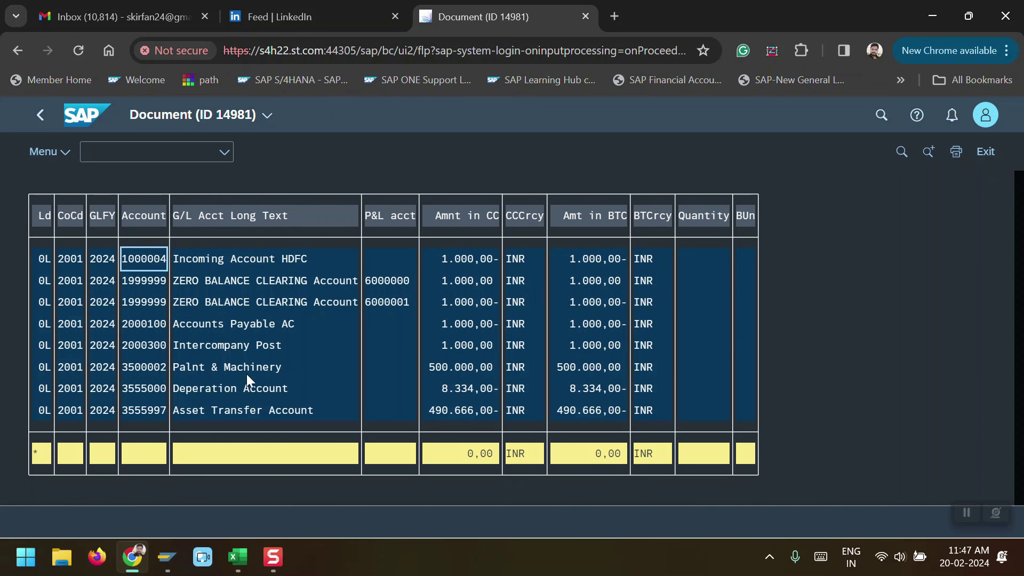